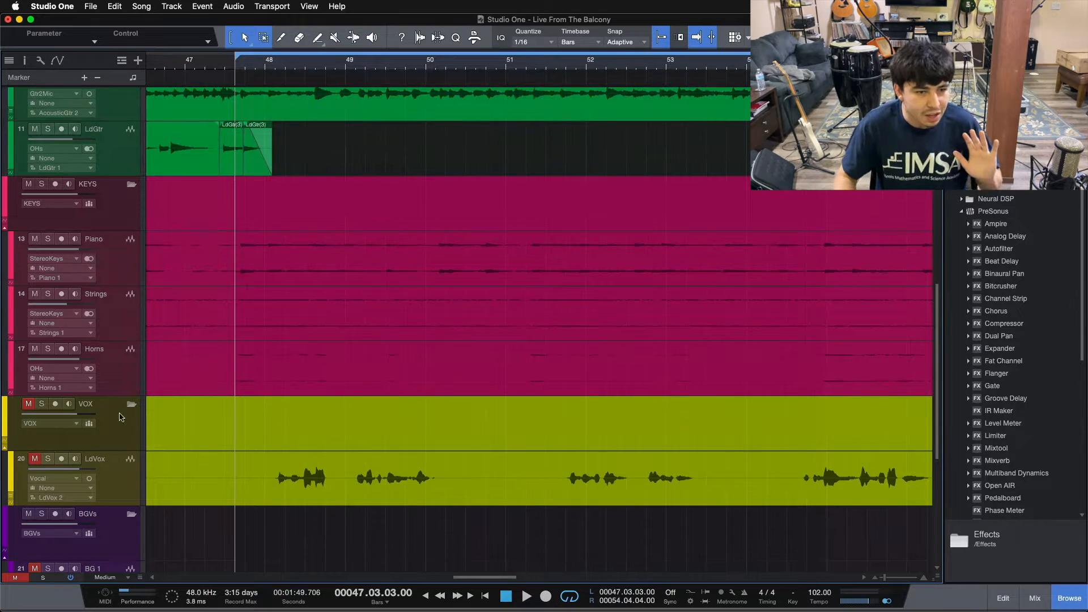
# Play the section from the loop start and audition Horns track 17 in the mix and soloed, releasing its solo at the end.
pyautogui.click(124, 367)
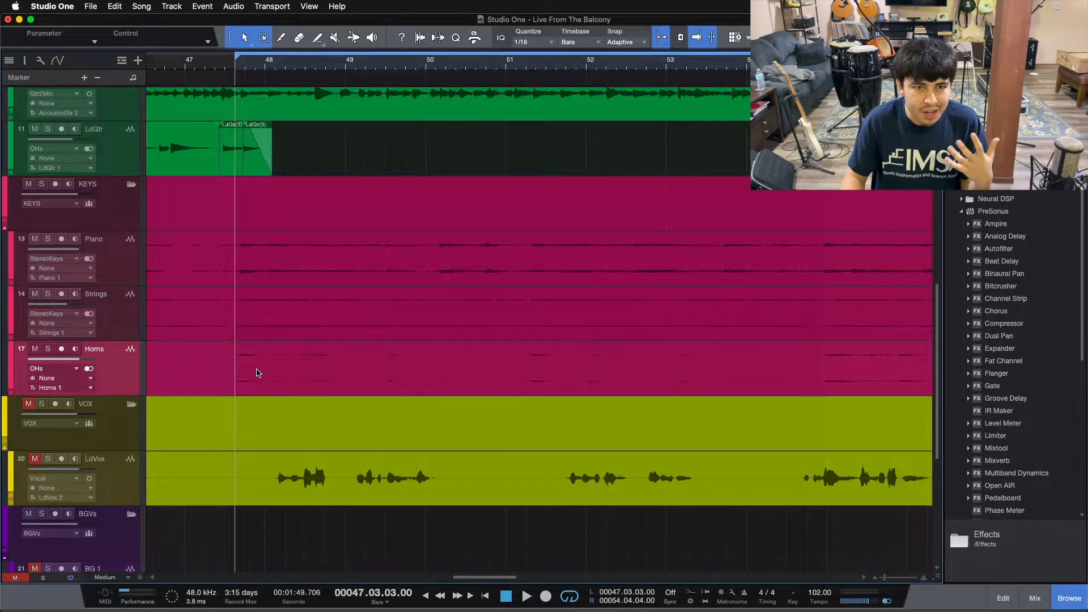
pyautogui.scroll(5, 333, 401)
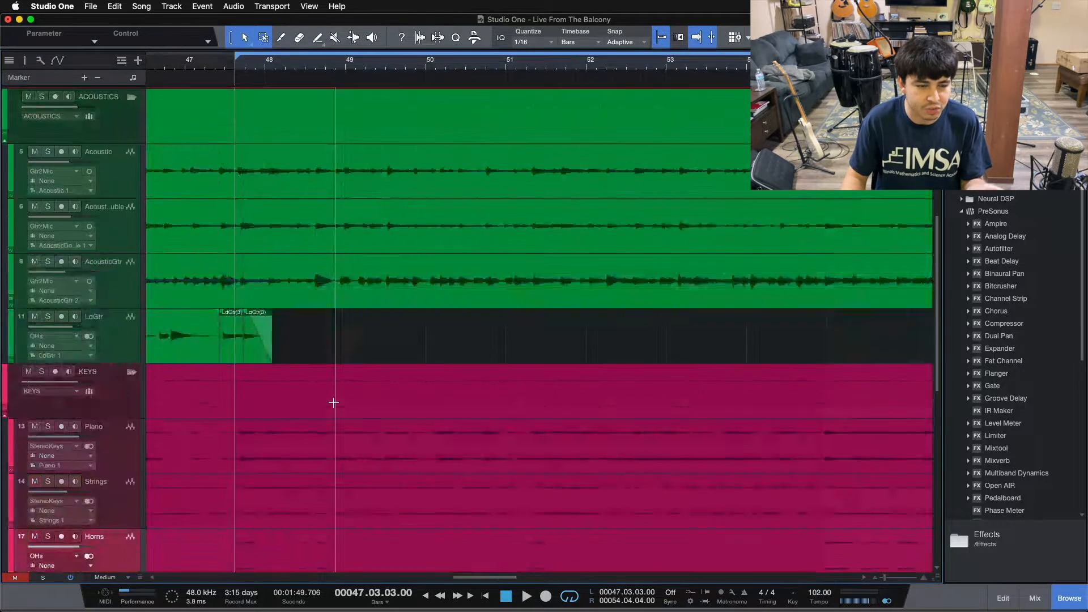
pyautogui.scroll(-8, 333, 402)
pyautogui.scroll(4, 356, 277)
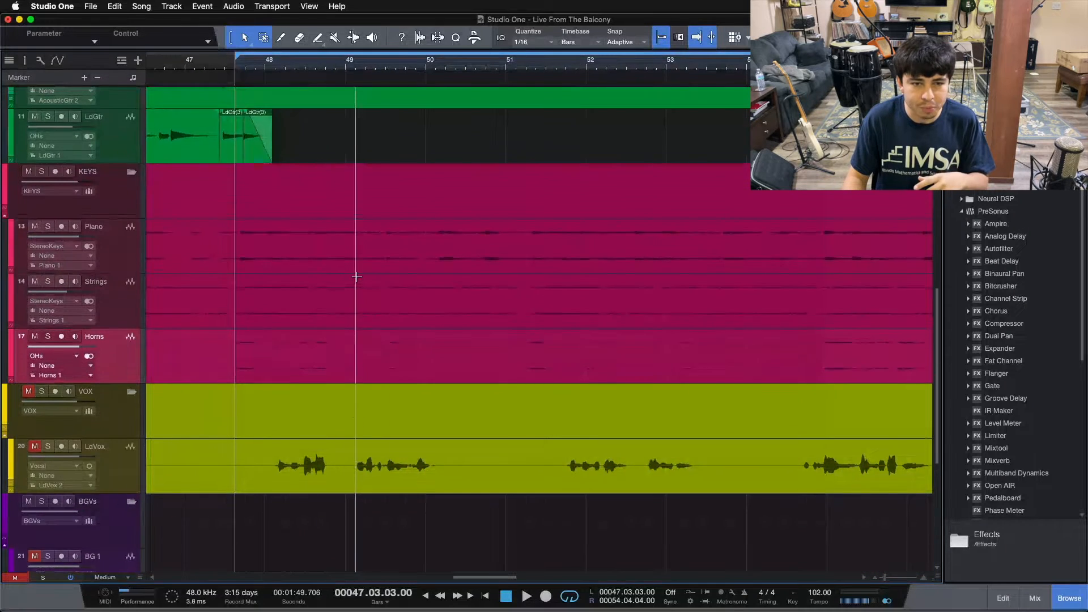
pyautogui.scroll(2, 356, 277)
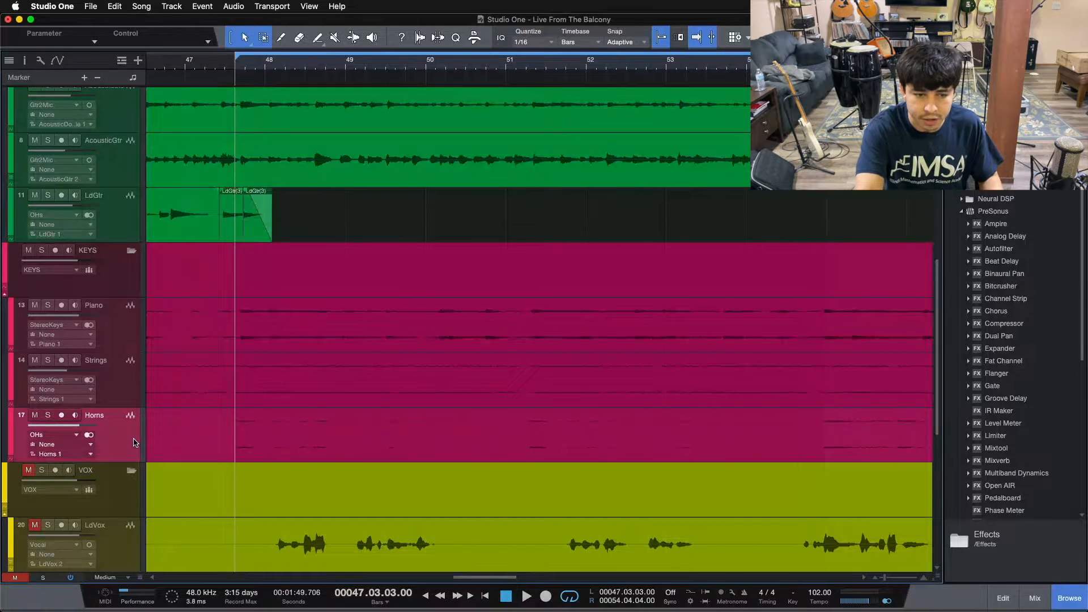
pyautogui.press('space')
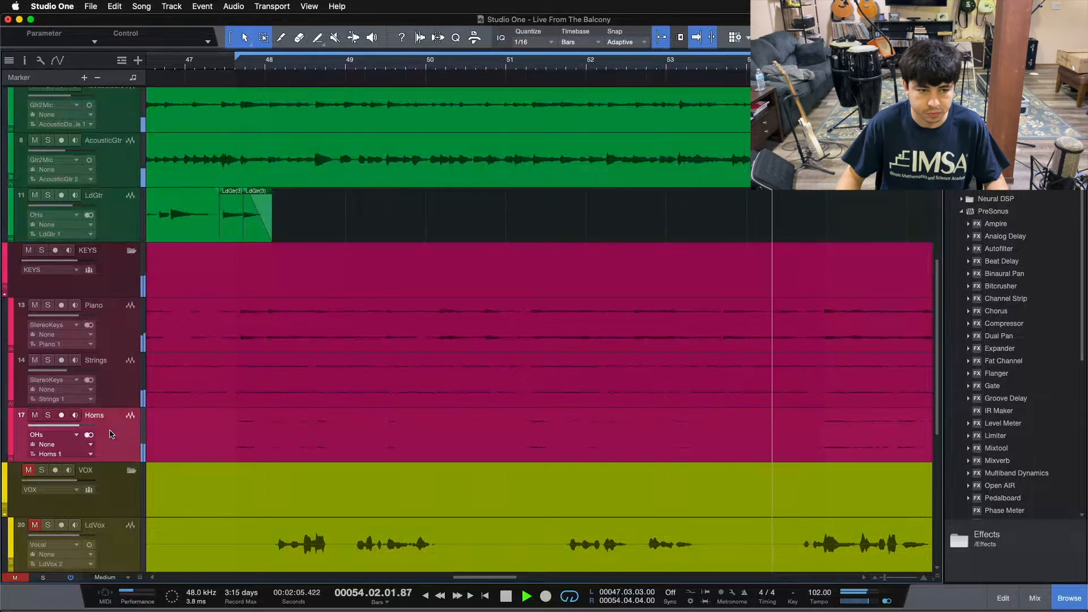
pyautogui.click(49, 416)
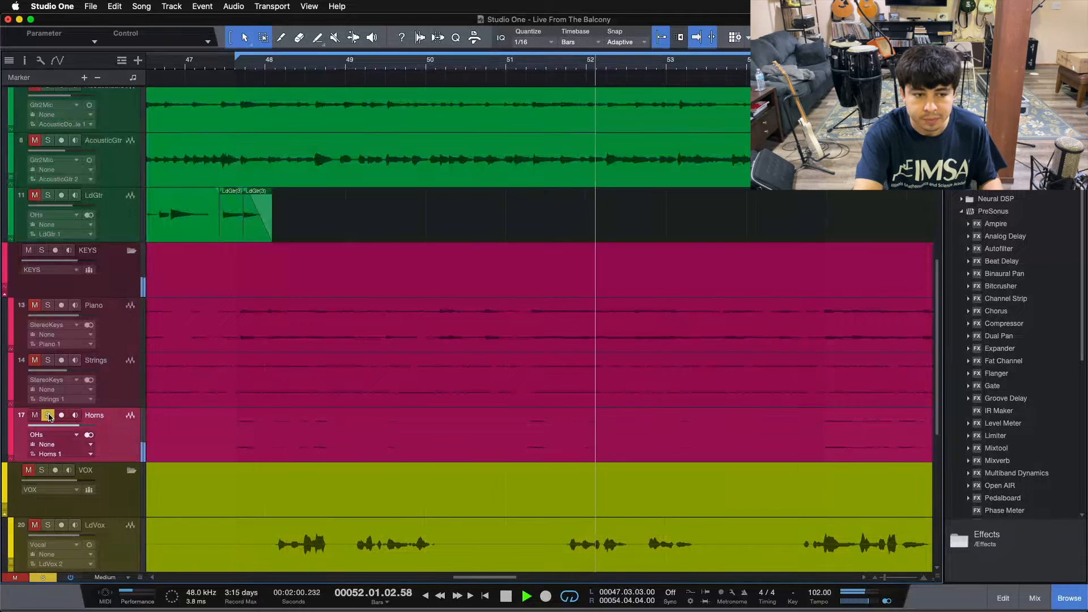
pyautogui.press('space')
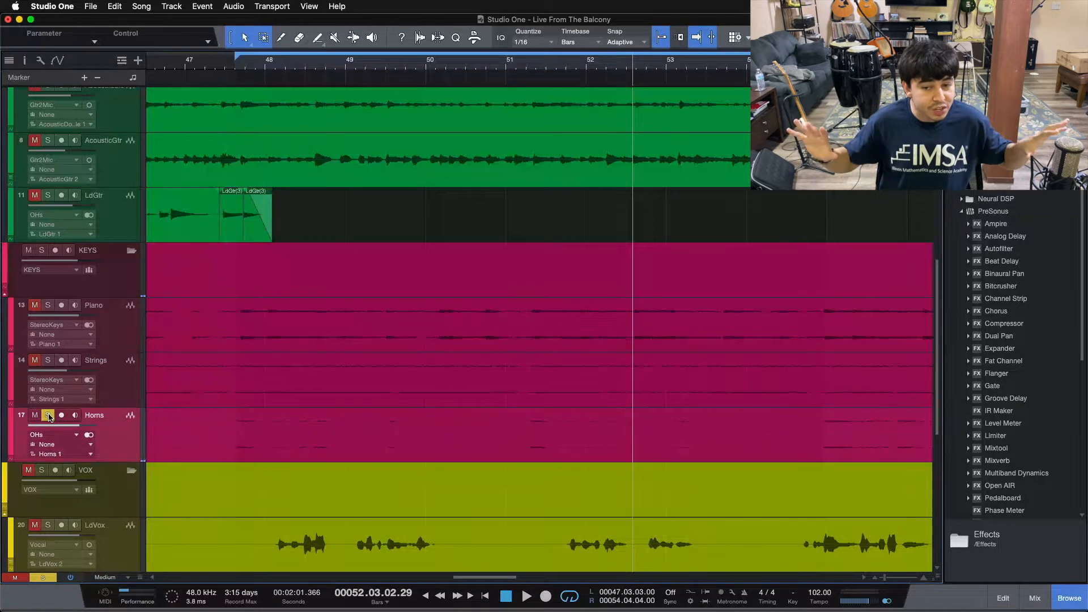
pyautogui.click(49, 417)
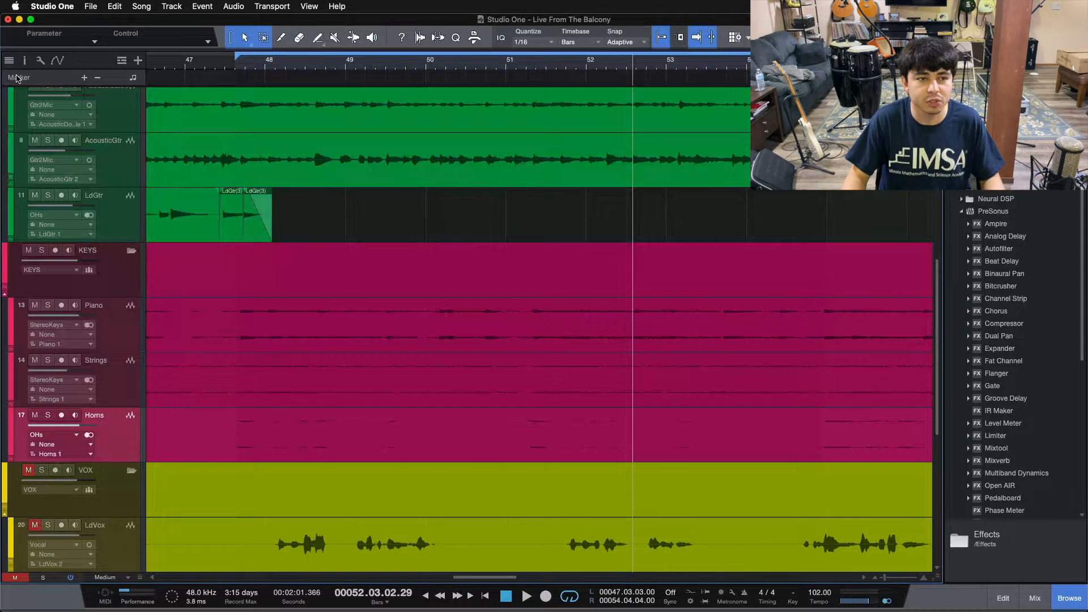
# Unhide the disabled Horns track 16 from the track list and enable it.
pyautogui.click(10, 61)
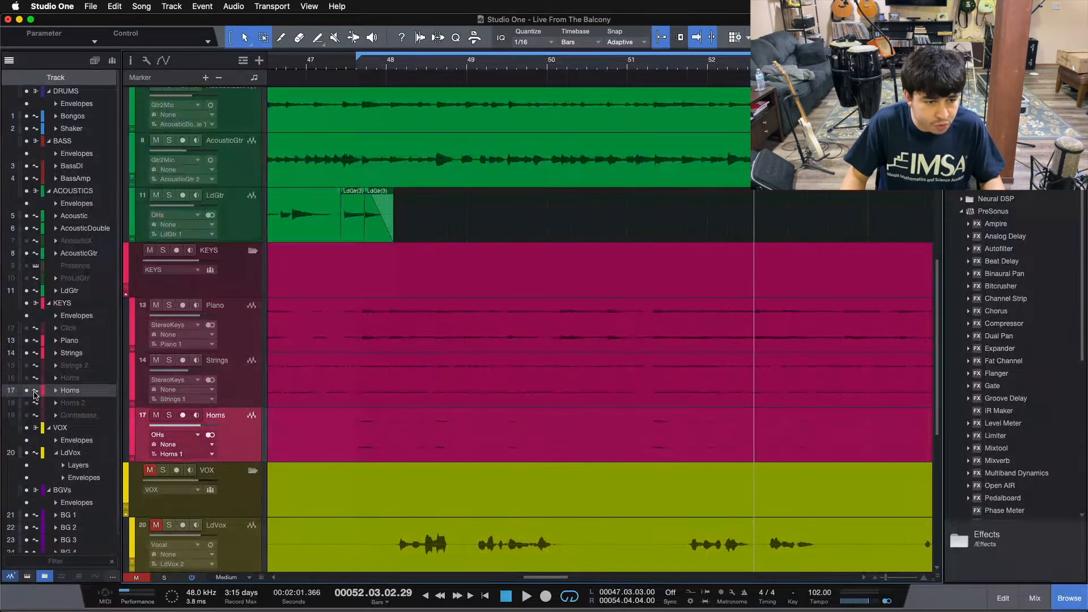
pyautogui.click(27, 381)
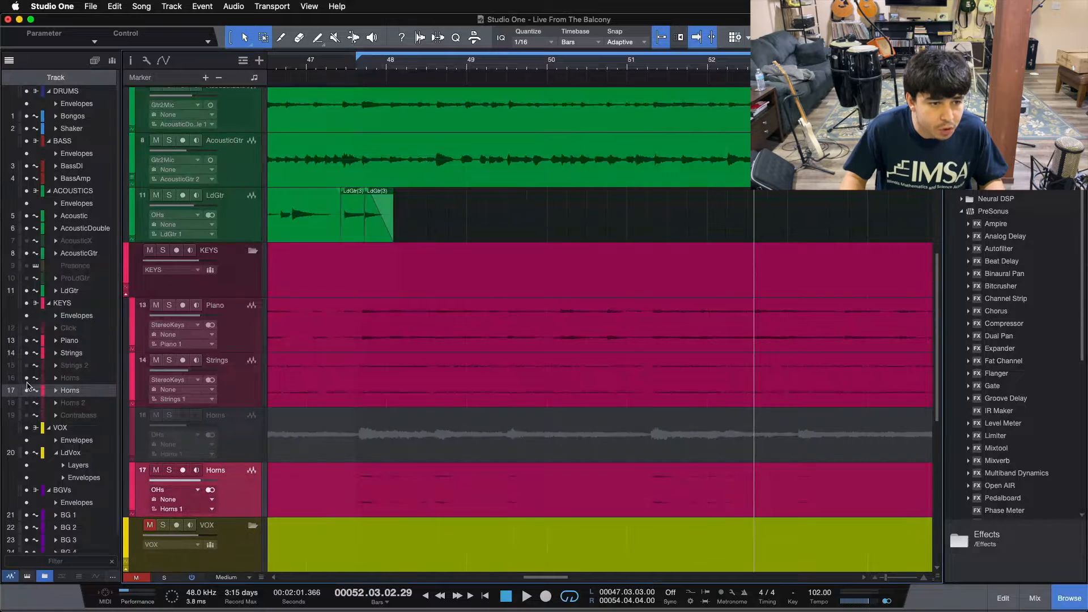
pyautogui.click(9, 61)
pyautogui.click(104, 426)
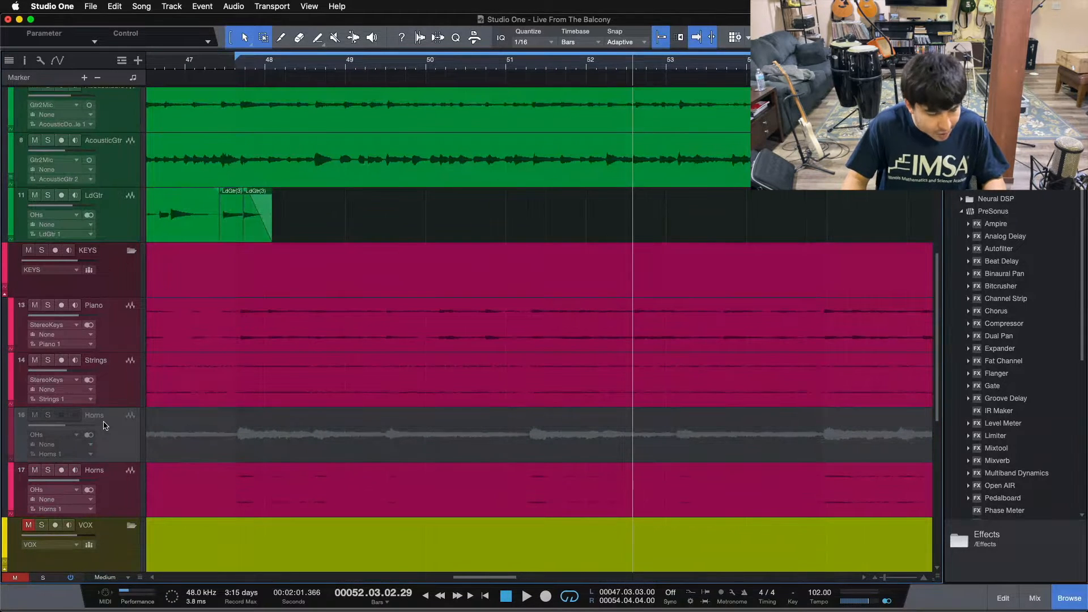
pyautogui.click(105, 426)
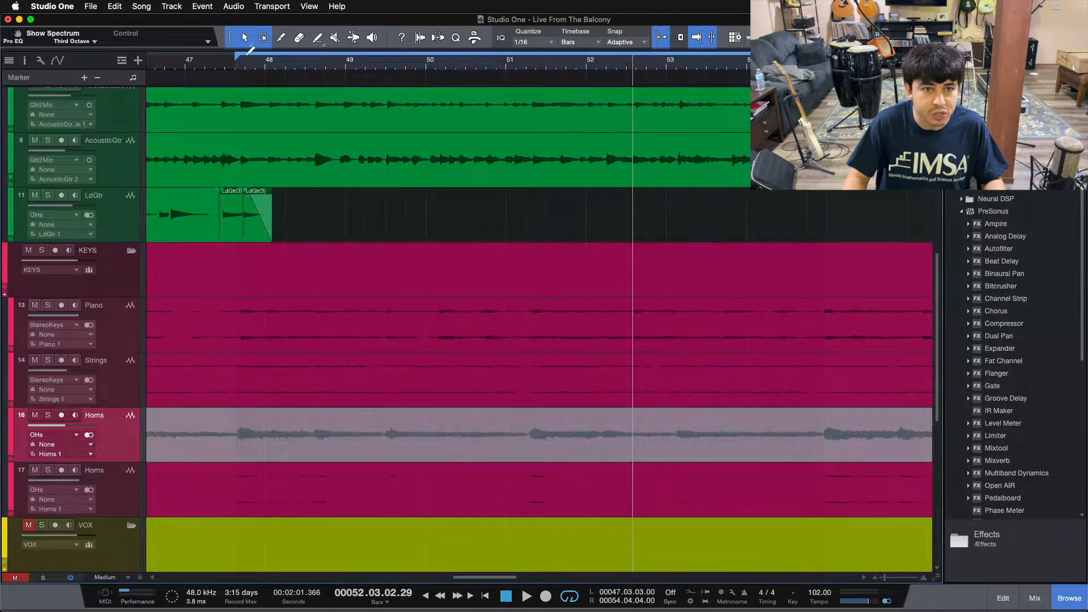
# Unmute the audio event on Horns track 16 and solo the track.
pyautogui.click(334, 37)
pyautogui.click(414, 453)
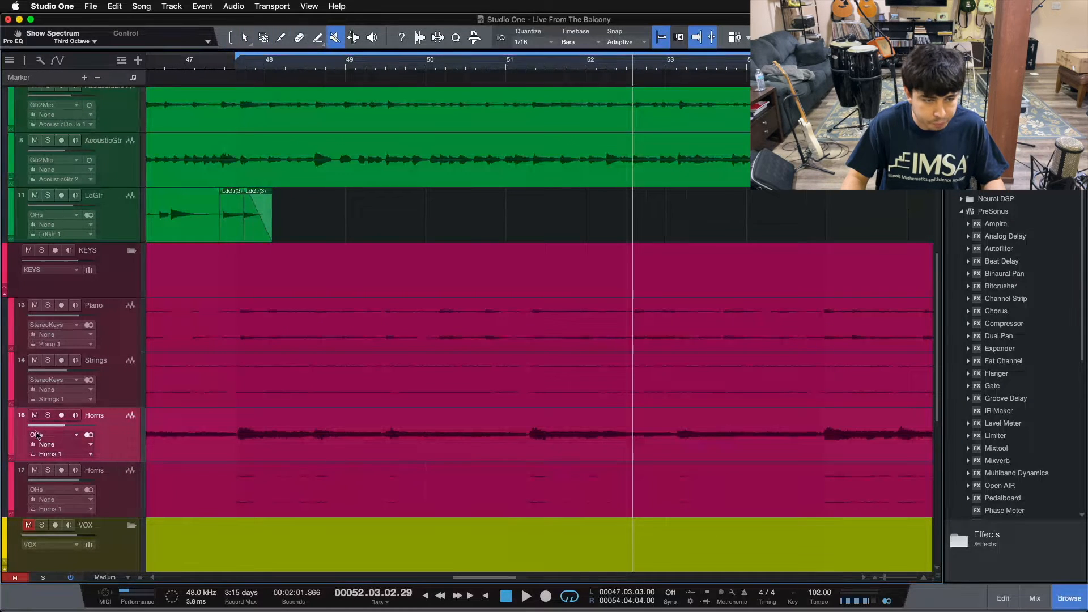
pyautogui.click(47, 415)
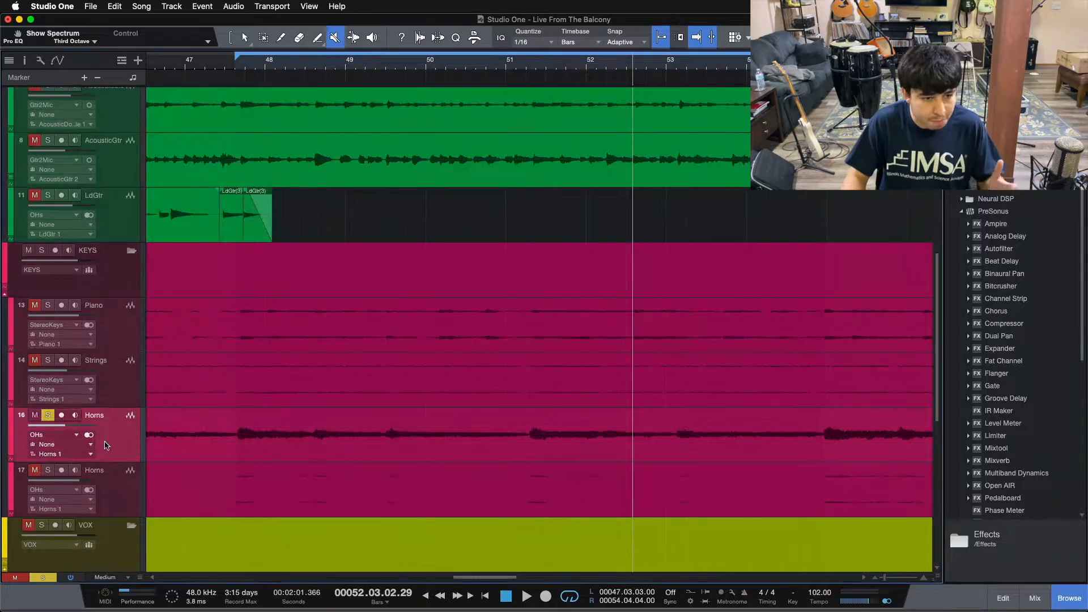
# Show the mixer and bypass all inserts on the soloed Horns channel.
pyautogui.press('F3')
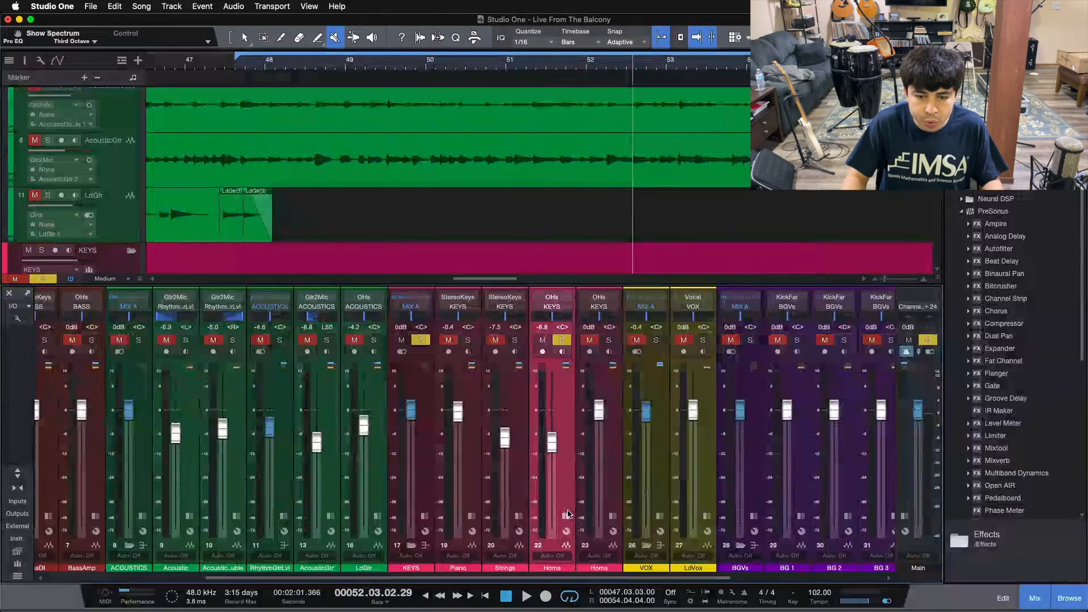
pyautogui.hscroll(3, 566, 577)
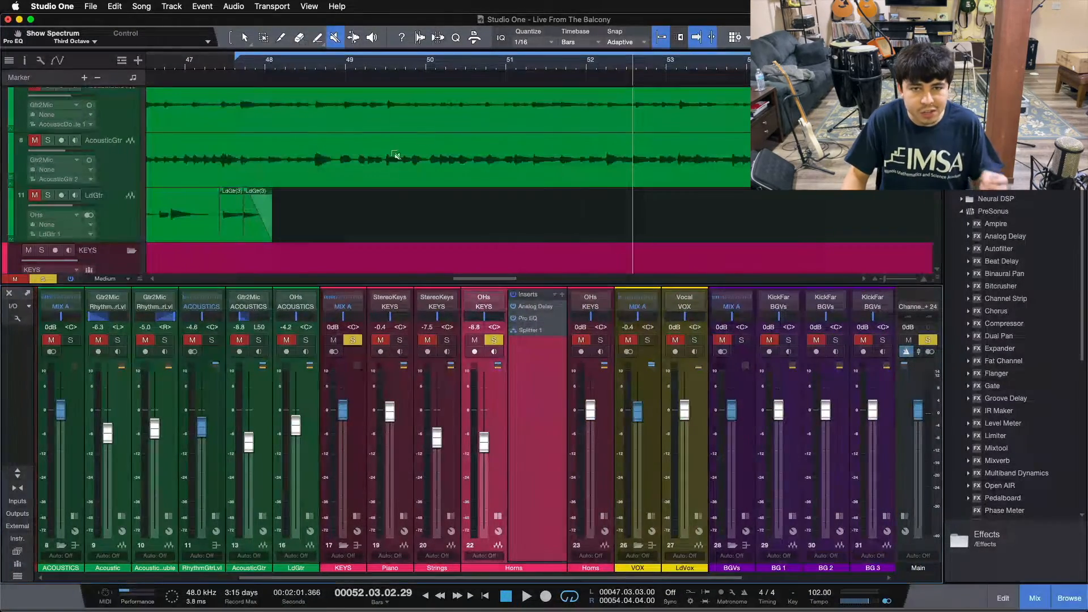
pyautogui.scroll(-10, 497, 163)
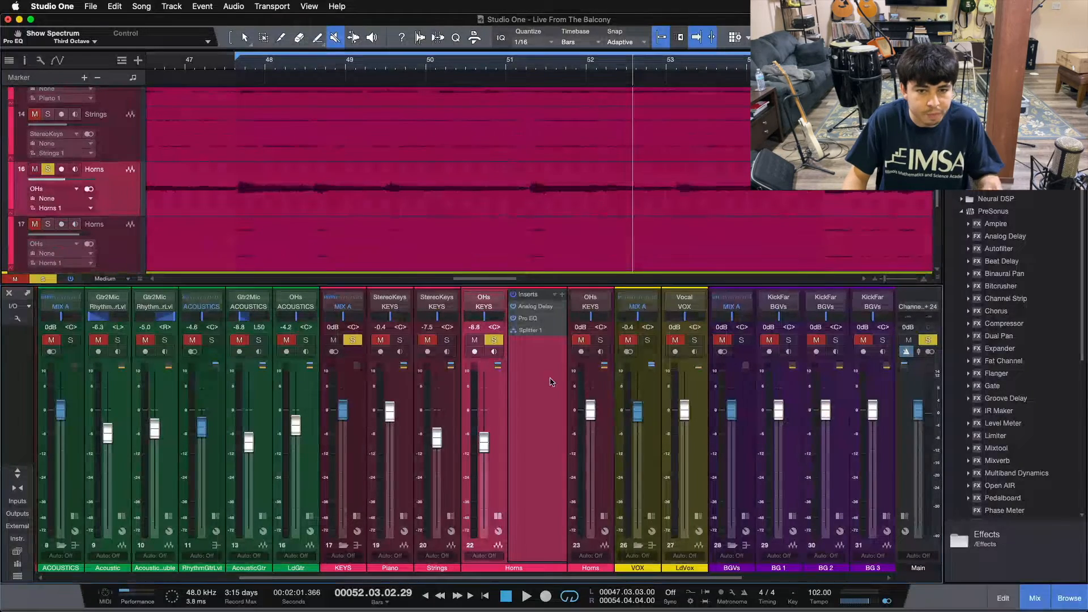
pyautogui.click(513, 295)
# Audition the soloed Horns from the loop start with inserts bypassed, expand the Splitter 1 insert details, and stop playback.
pyautogui.press('KP_1')
pyautogui.press('space')
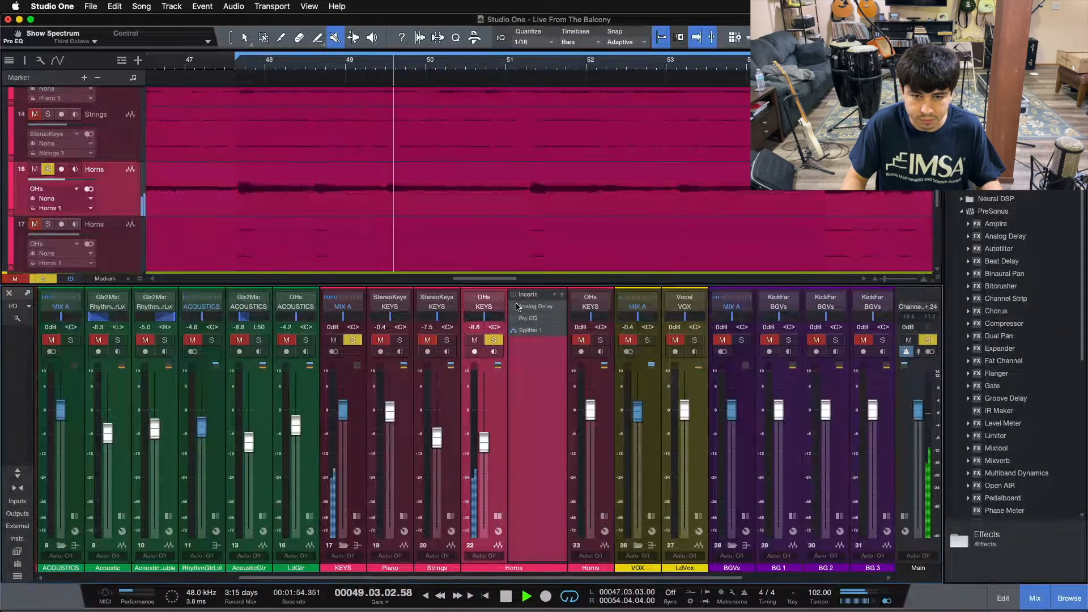
pyautogui.click(516, 331)
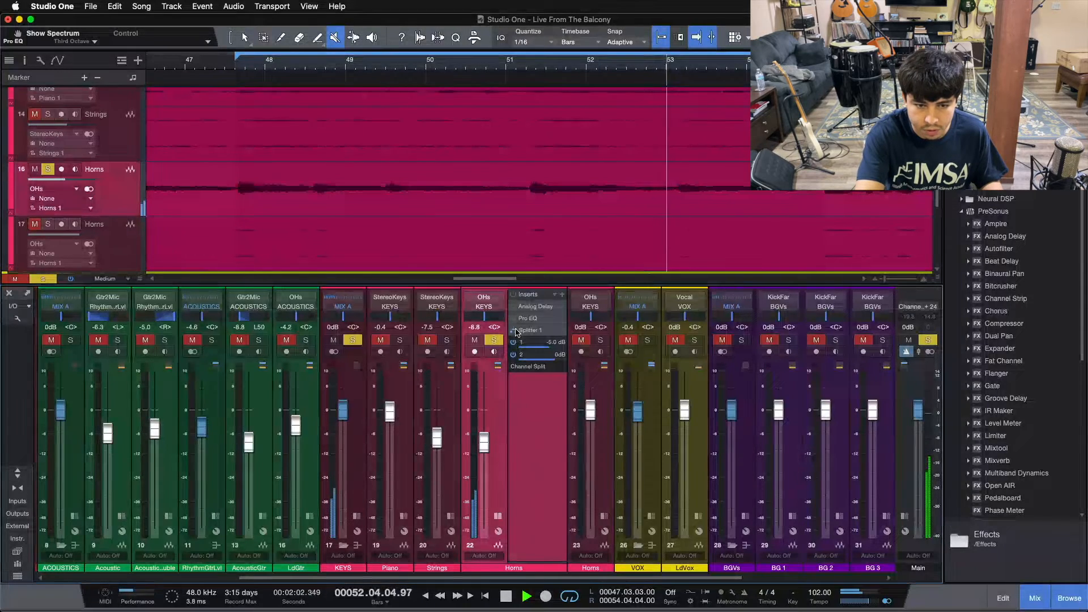
pyautogui.press('space')
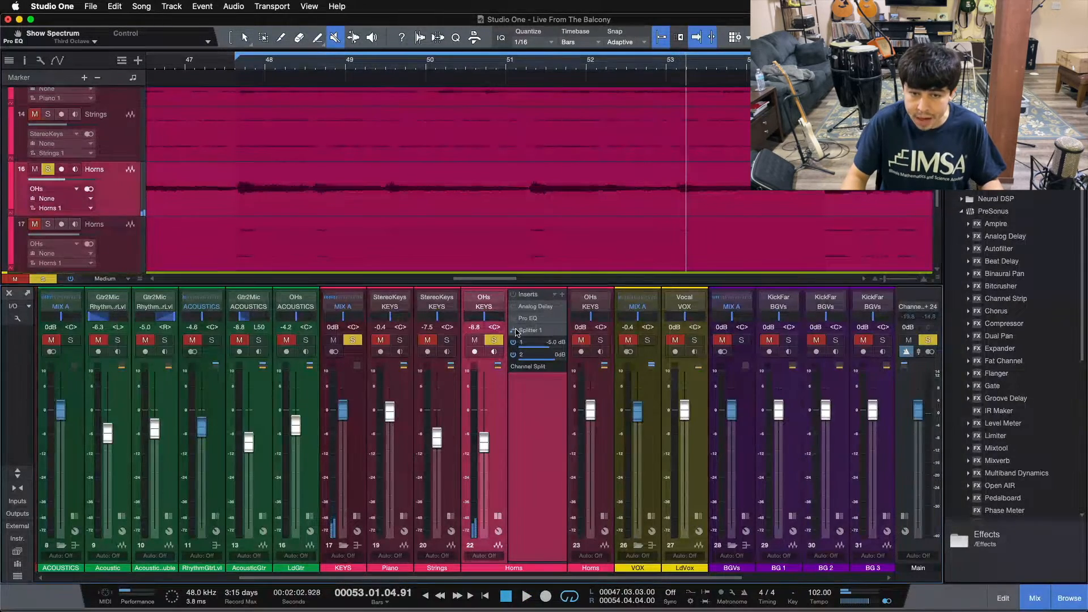
# Open Splitter 1 in the Horns insert routing editor and move the window clear of the Horns tracks.
pyautogui.click(528, 331)
pyautogui.doubleClick(528, 331)
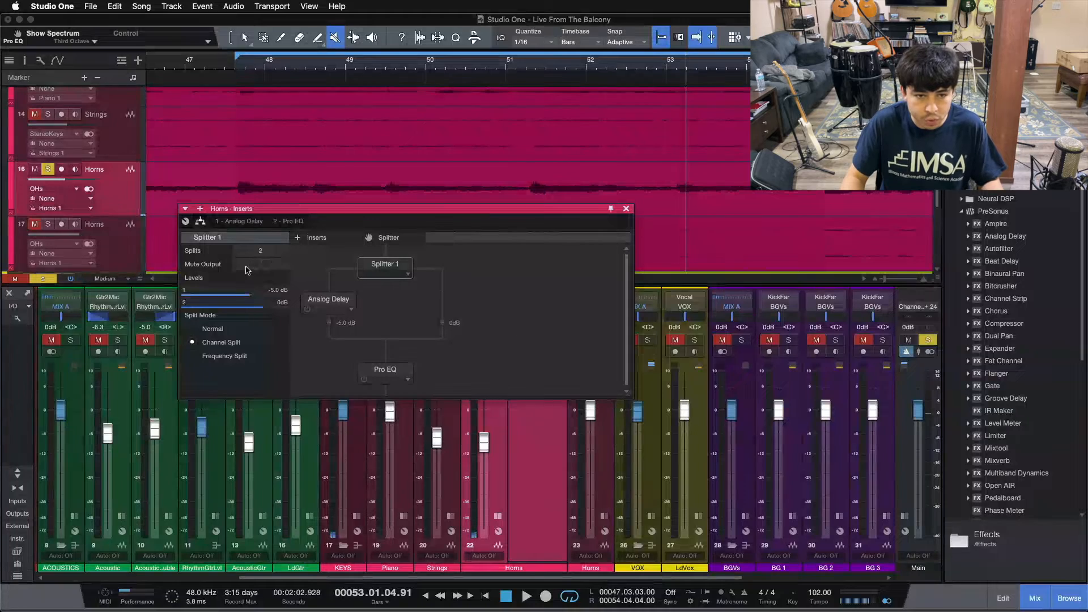
pyautogui.moveTo(371, 238); pyautogui.dragTo(530, 372)
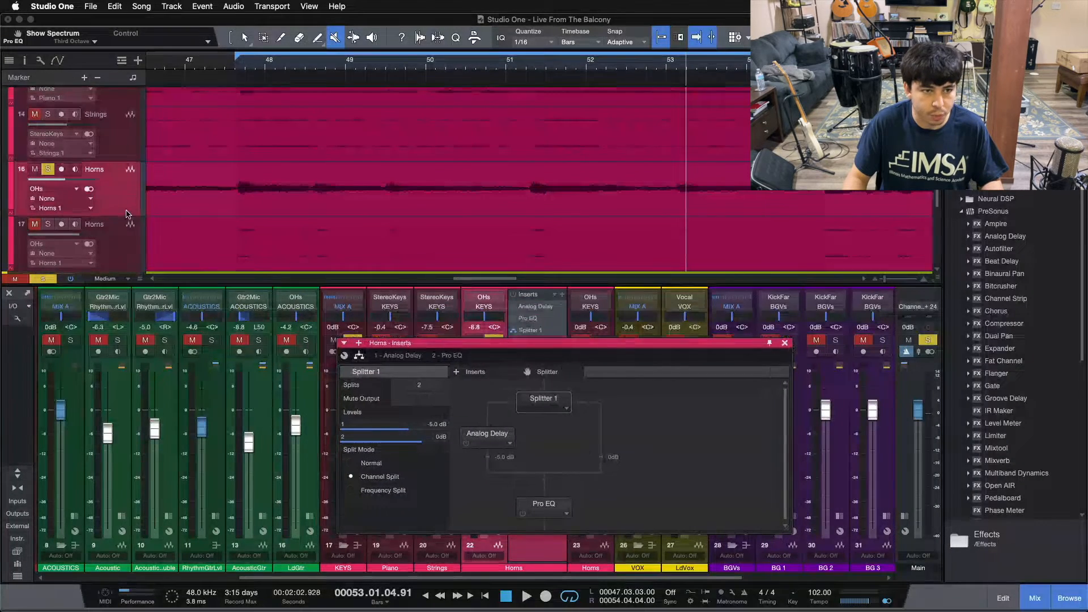
# Switch Horns track 16 from stereo to mono and back to stereo.
pyautogui.click(94, 194)
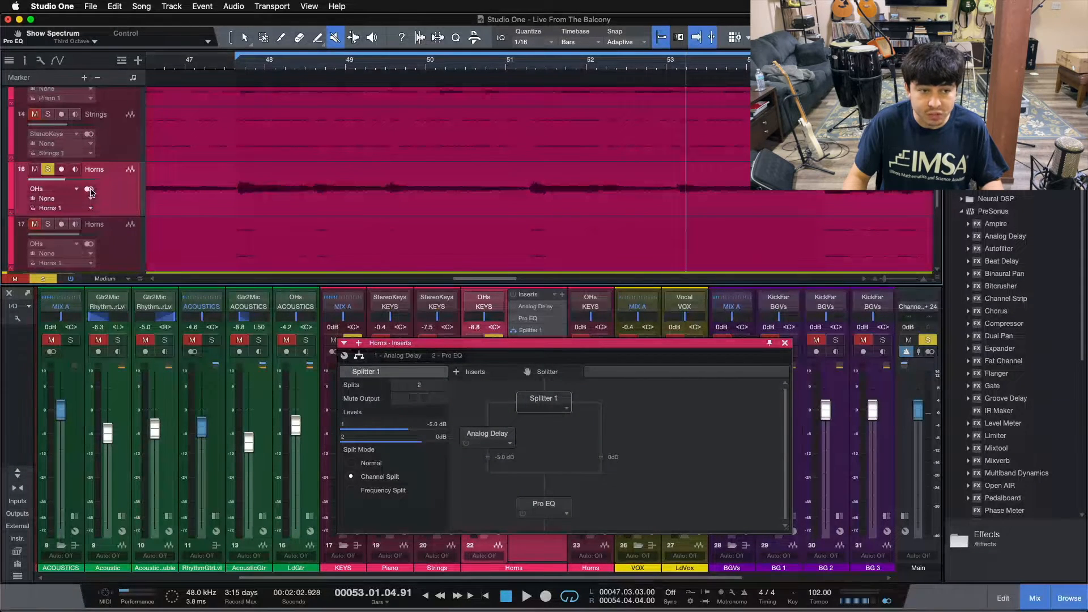
pyautogui.click(91, 190)
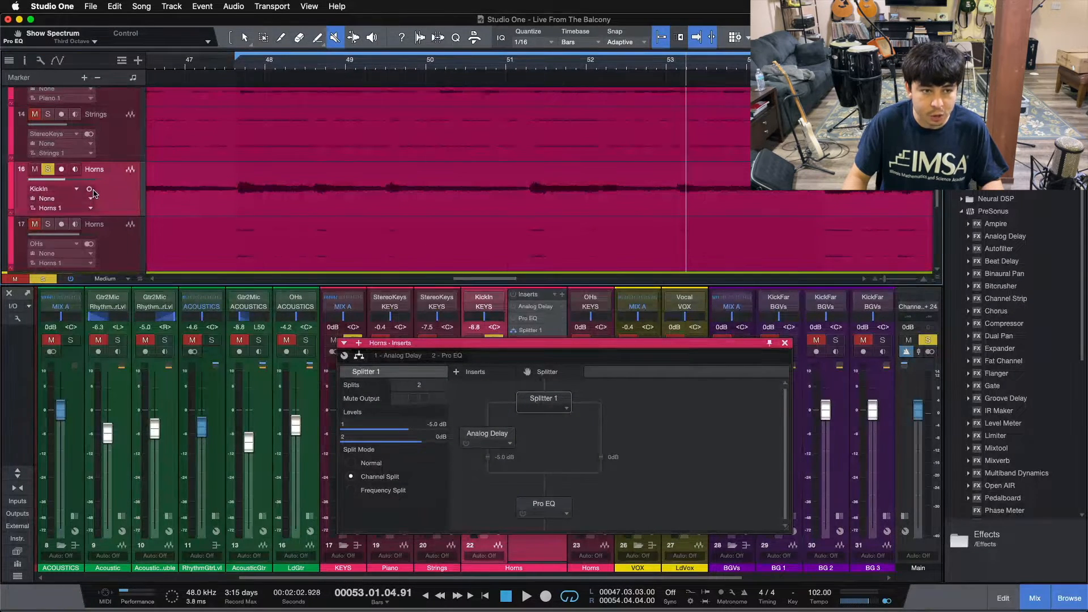
pyautogui.click(90, 190)
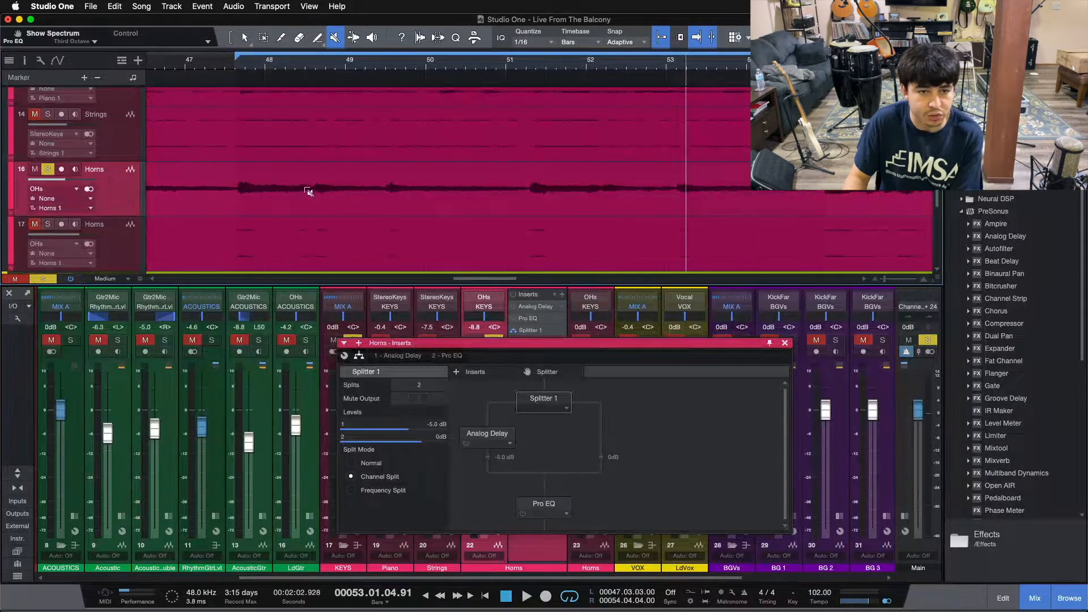
# Return to the Arrow tool and review the settings of Splitter 1 and the Analog Delay in the insert routing.
pyautogui.press('1')
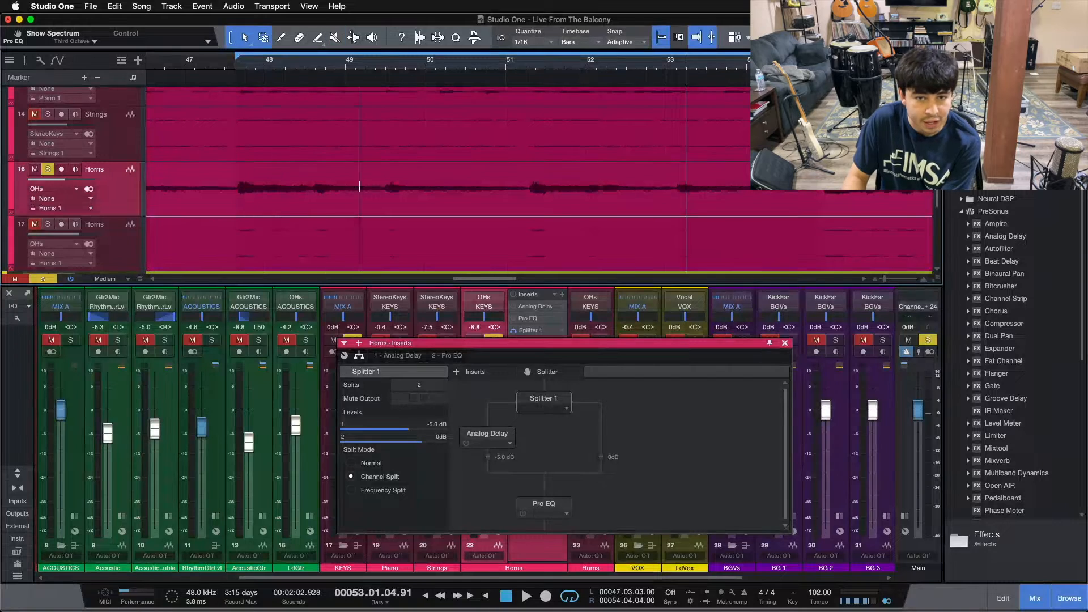
pyautogui.click(536, 406)
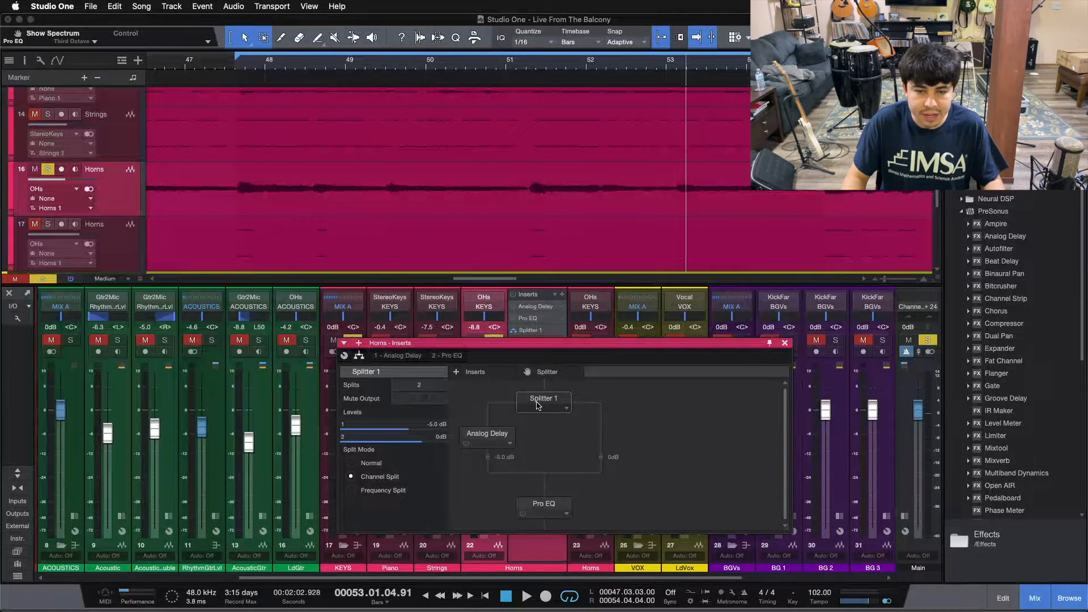
pyautogui.click(496, 434)
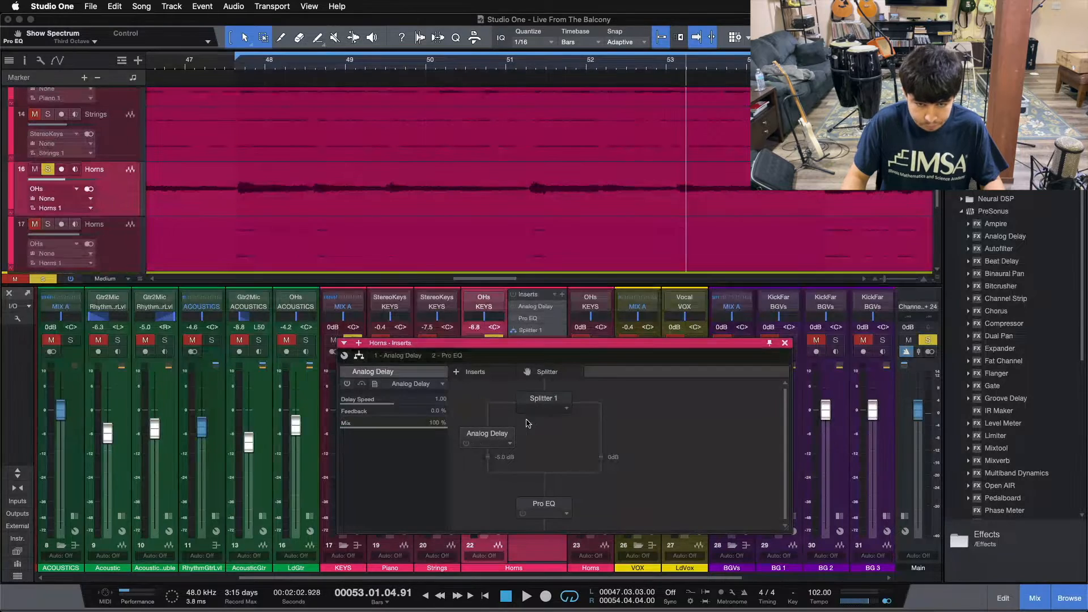
pyautogui.click(540, 406)
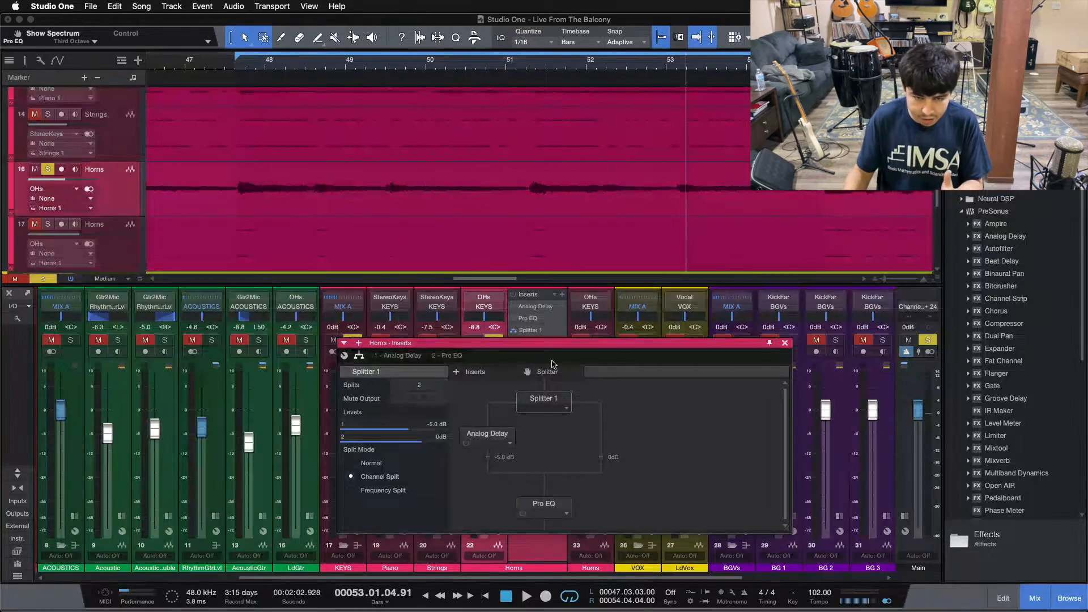
# Activate the Analog Delay on the splitter's first branch, examine its full settings, and return to the routing view.
pyautogui.click(468, 444)
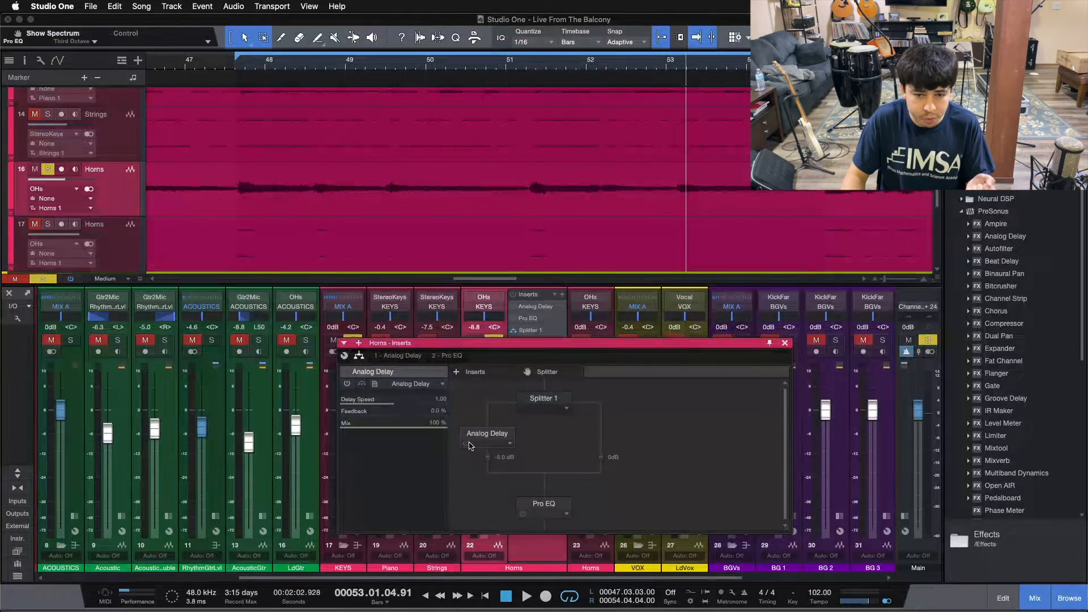
pyautogui.doubleClick(477, 442)
pyautogui.moveTo(593, 365); pyautogui.dragTo(557, 276)
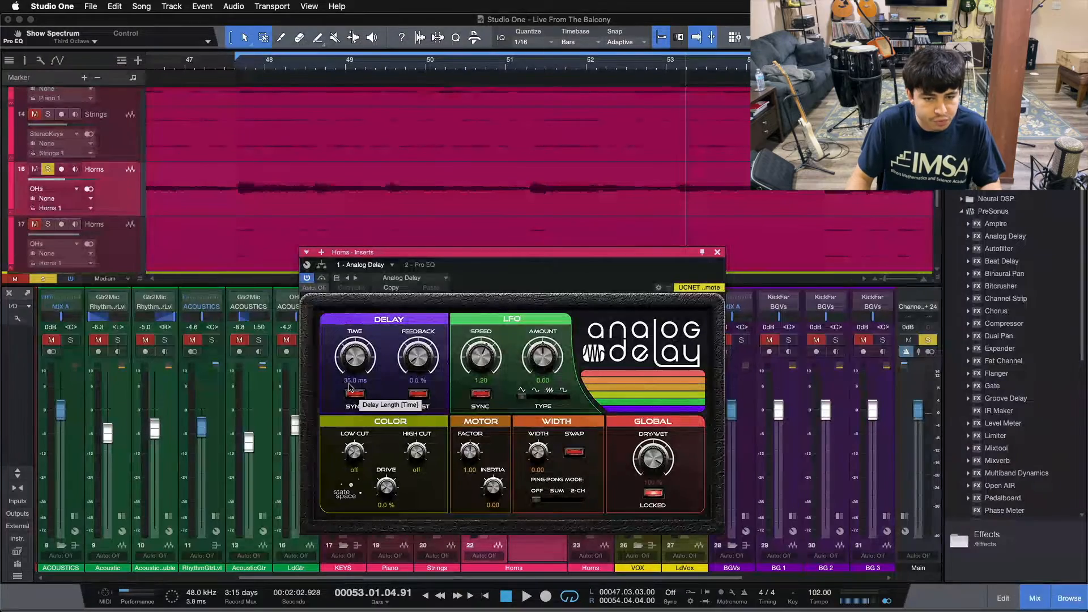
pyautogui.click(322, 266)
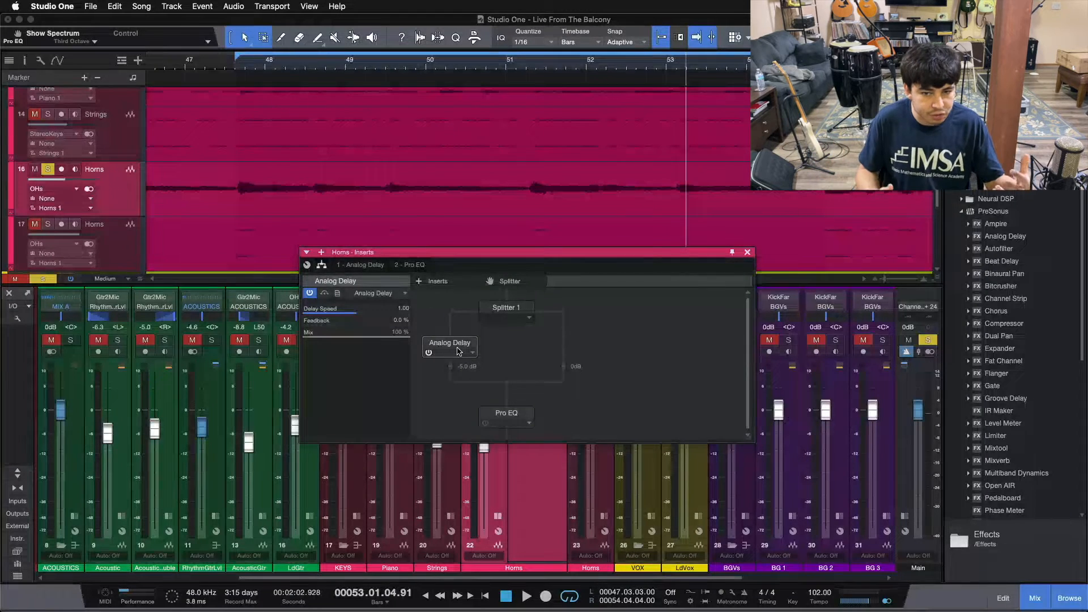
# Play the soloed Horns from bar 47 and compare the sound with the Analog Delay on and off.
pyautogui.moveTo(486, 278); pyautogui.dragTo(777, 253)
pyautogui.press('space')
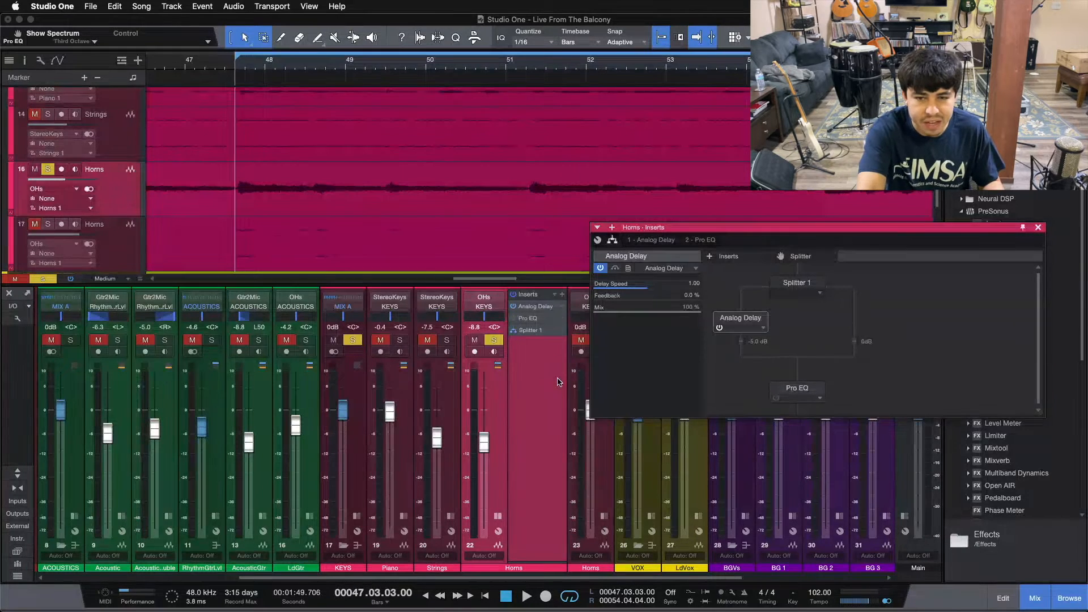
pyautogui.press('space')
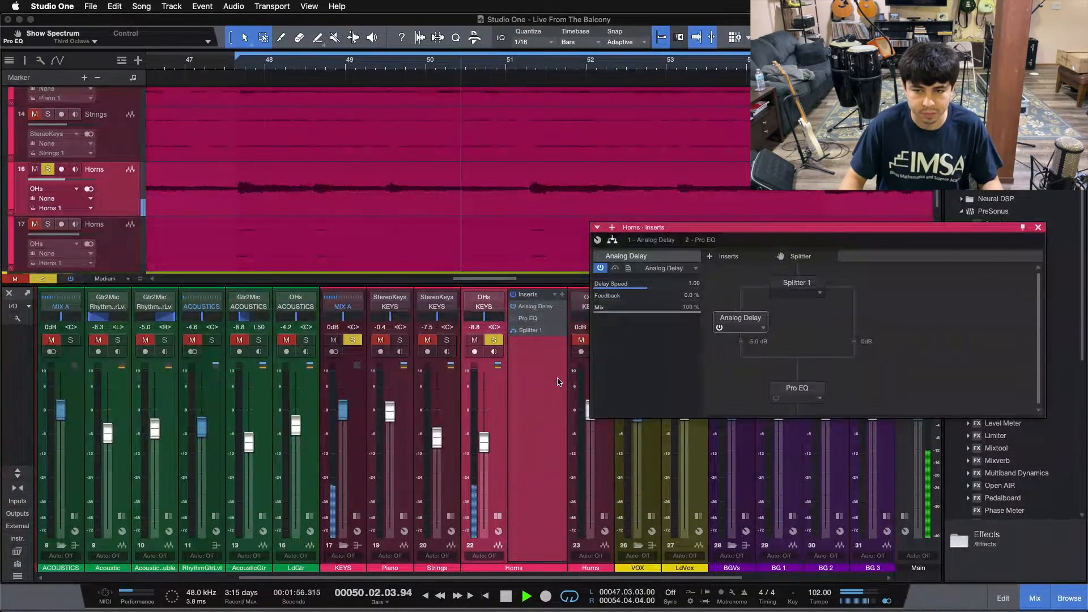
pyautogui.moveTo(836, 246); pyautogui.dragTo(568, 307)
pyautogui.click(452, 388)
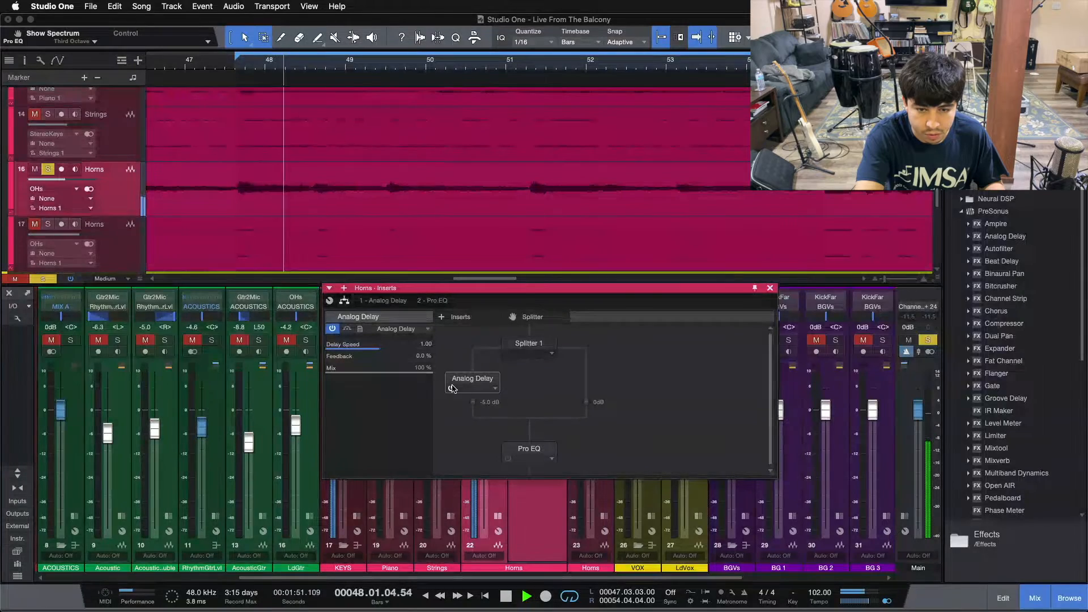
pyautogui.press('space')
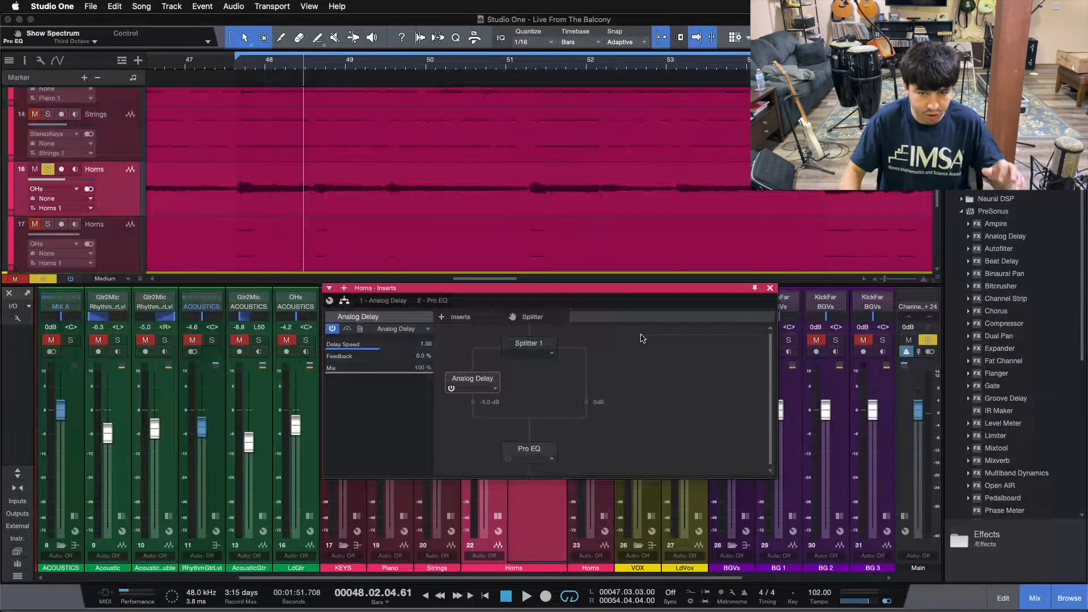
# Open the Pro EQ below the splitter, activate it, and play the soloed Horns through it.
pyautogui.doubleClick(528, 450)
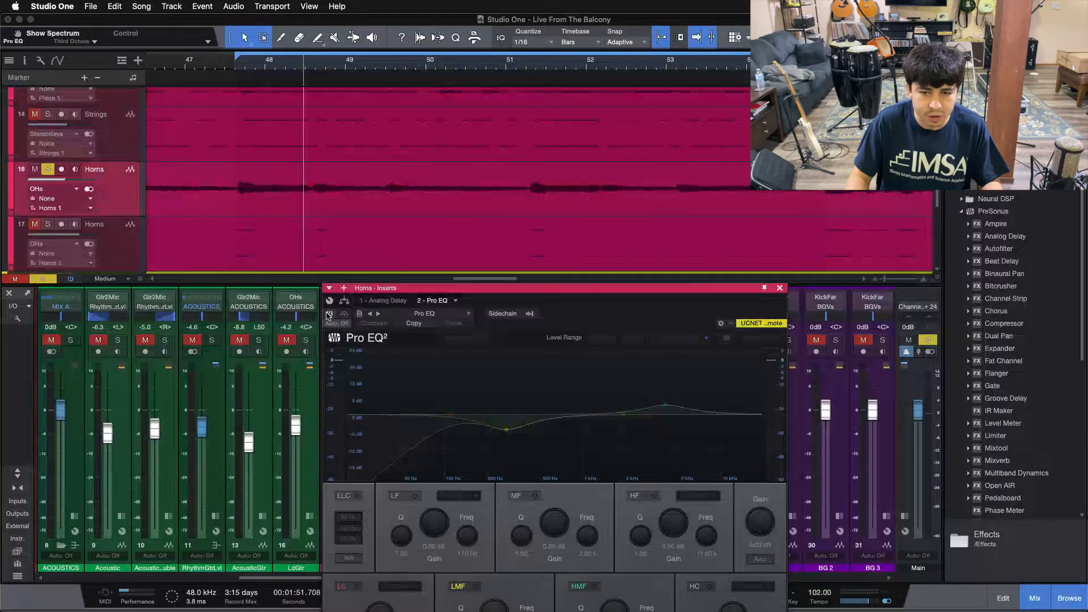
pyautogui.click(646, 217)
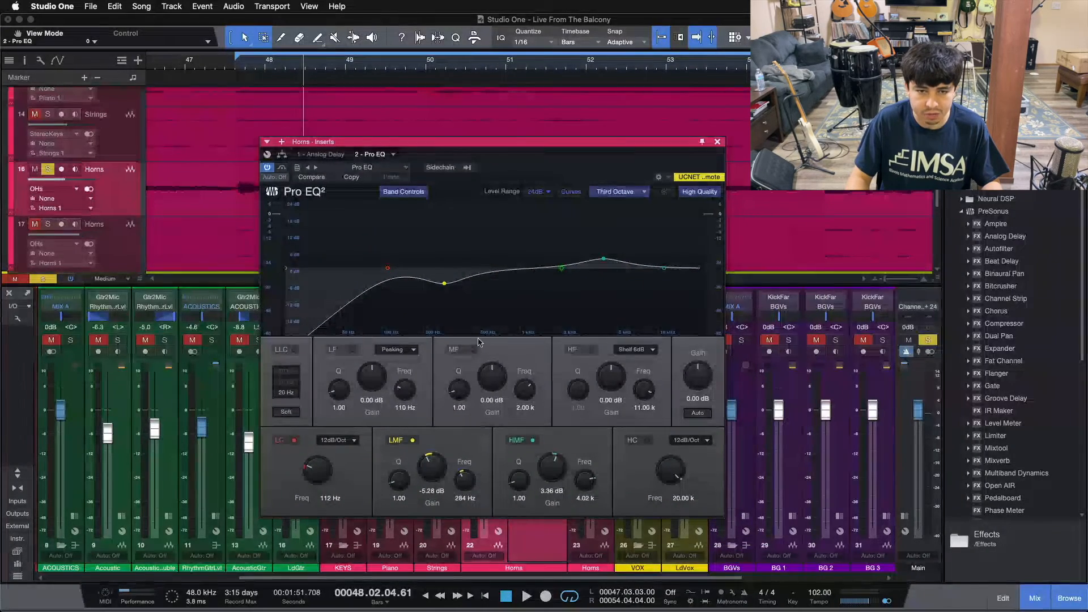
pyautogui.press('space')
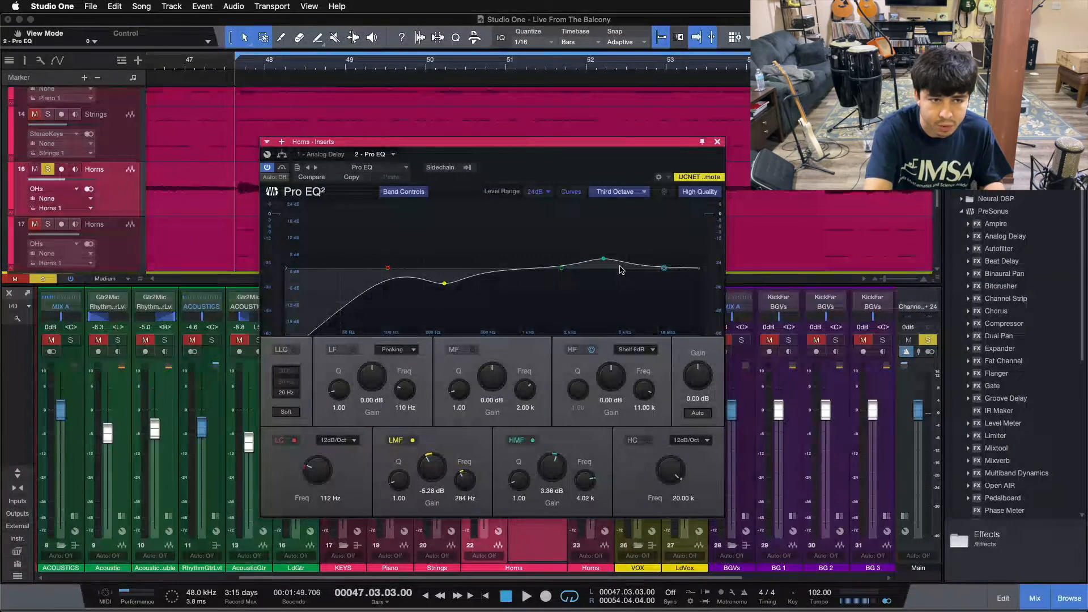
pyautogui.press('space')
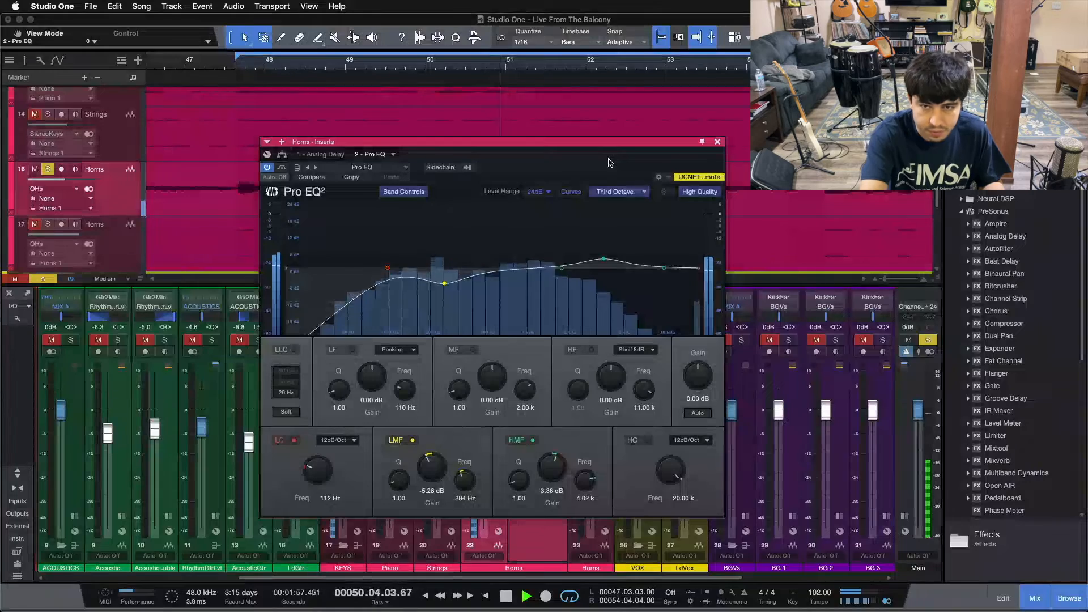
pyautogui.press('space')
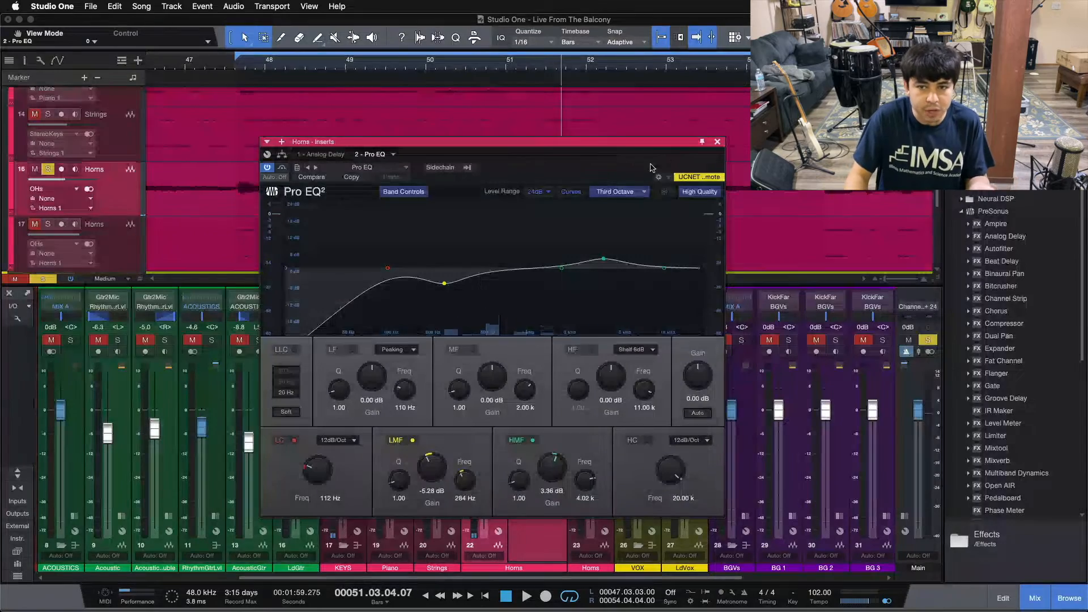
# Close the inserts window, then disable Horns track 16 and remove it from the visible tracks.
pyautogui.click(718, 141)
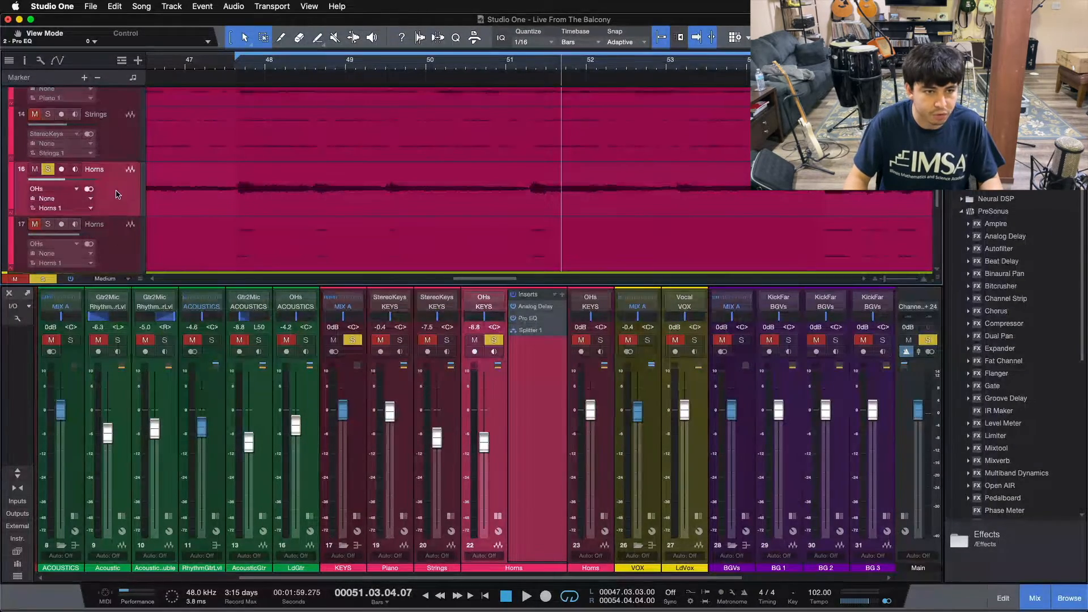
pyautogui.hotkey('shift', 'd')
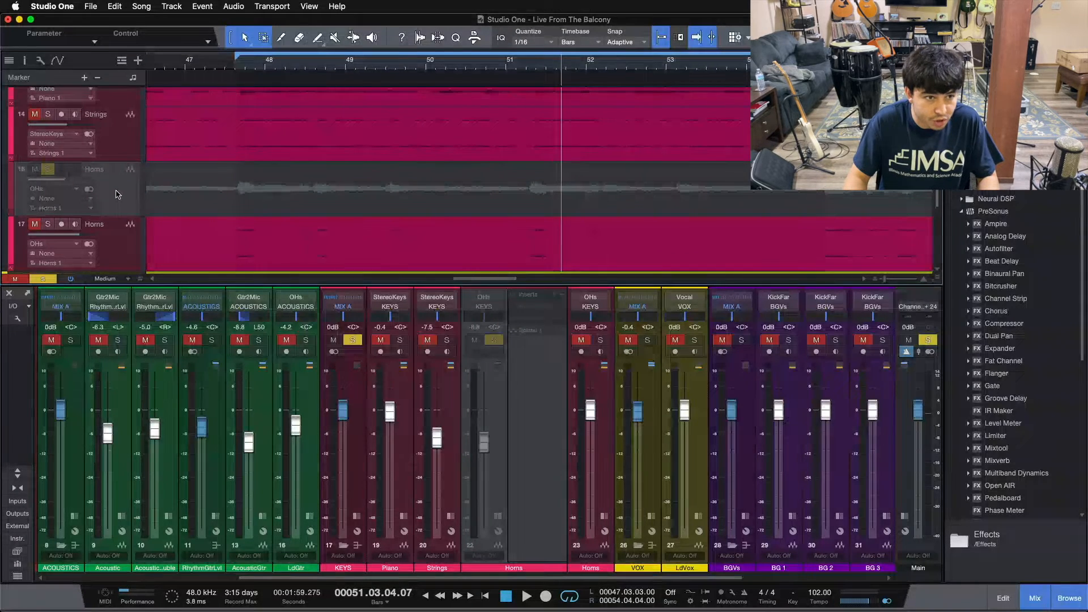
pyautogui.press('s')
pyautogui.press('Delete')
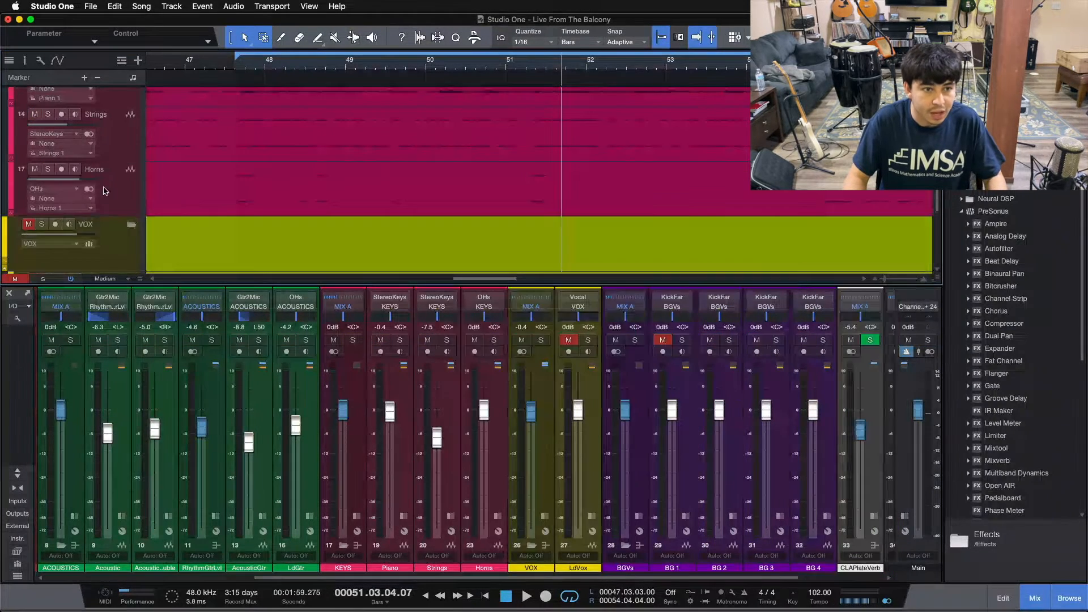
# Expand the inserts of Horns mixer channel 23, solo the channel, and play it from bar 47.
pyautogui.click(498, 516)
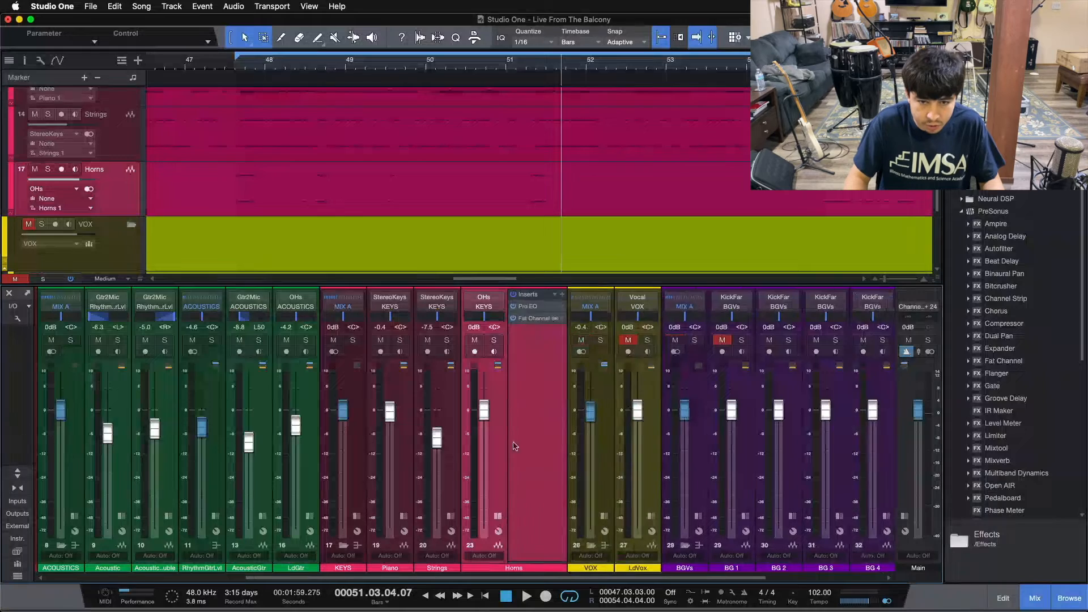
pyautogui.click(493, 340)
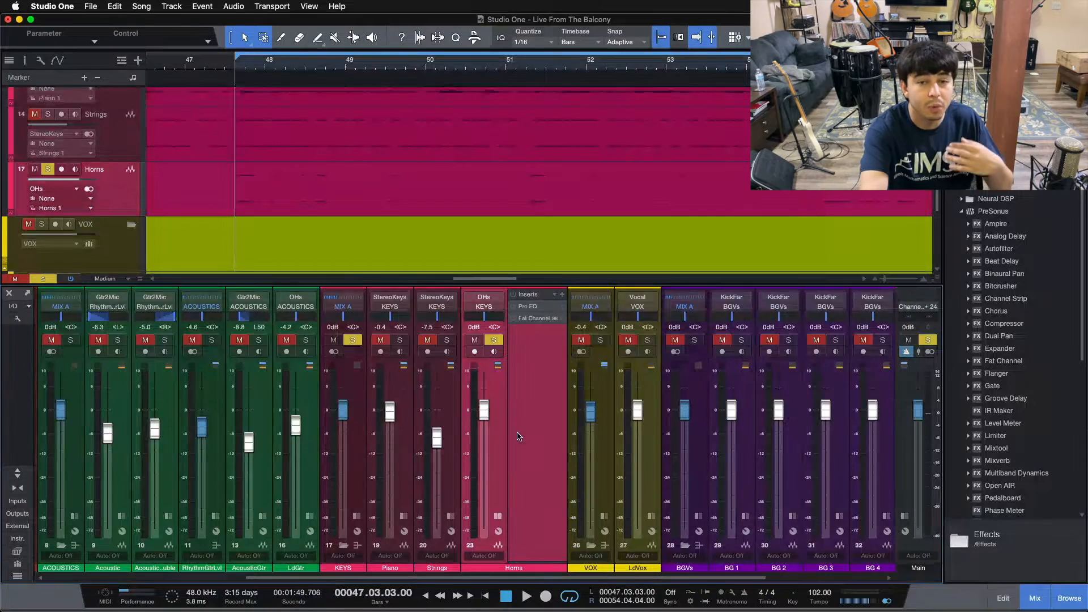
pyautogui.press('space')
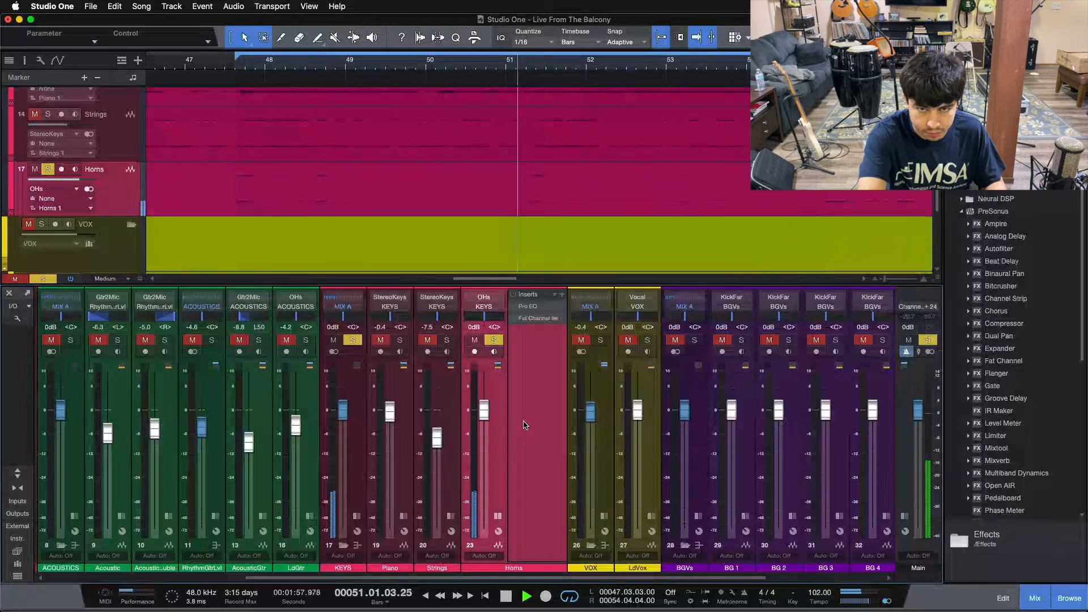
pyautogui.press('space')
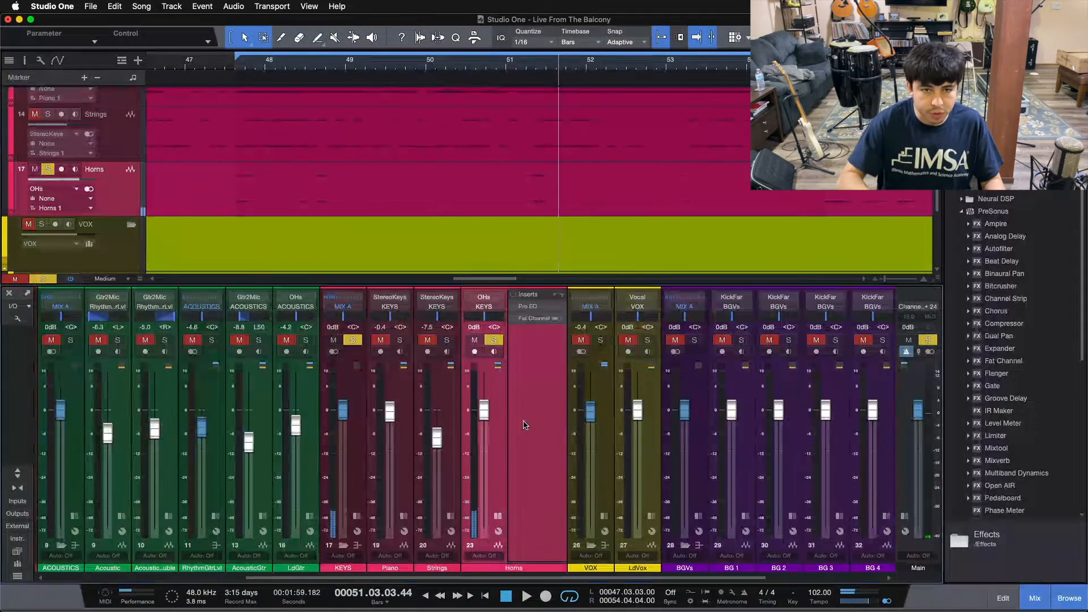
# Unsolo Horns channel 23 and play the section from bar 47 within the full mix.
pyautogui.press('s')
pyautogui.press('space')
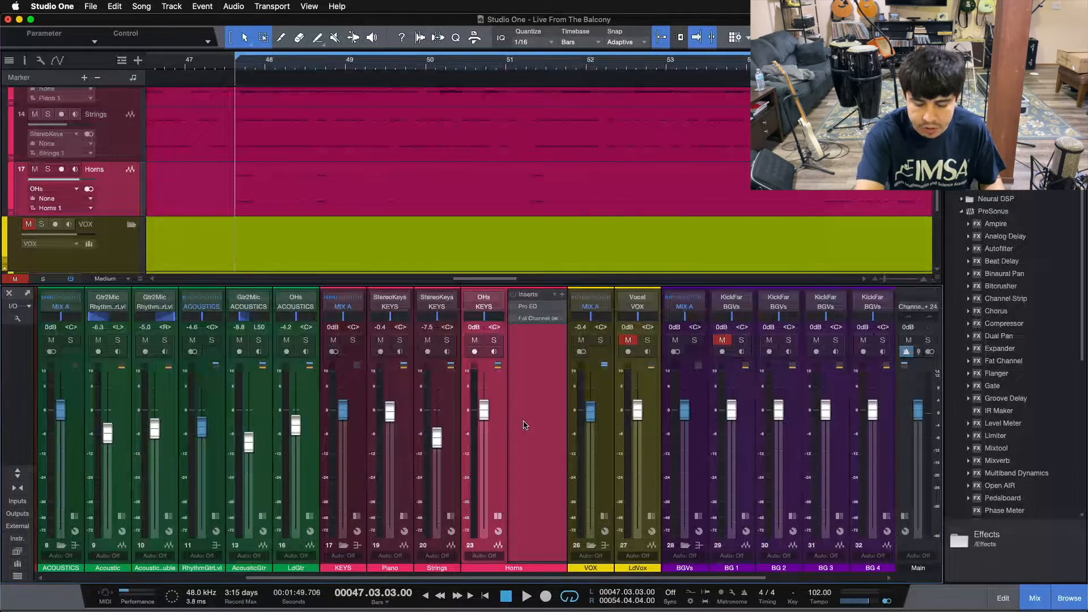
pyautogui.press('space')
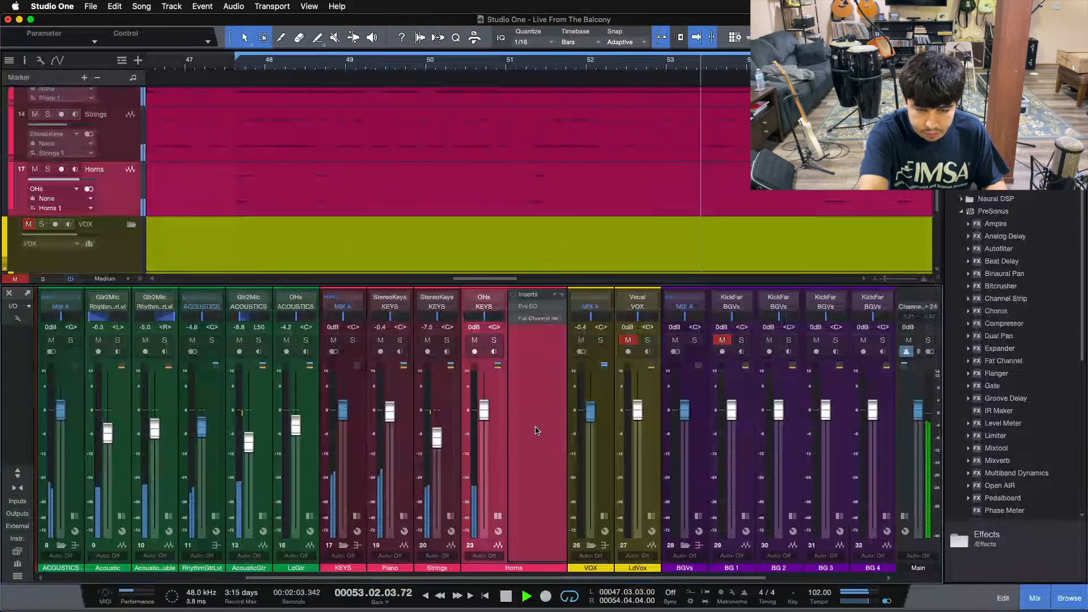
pyautogui.press('space')
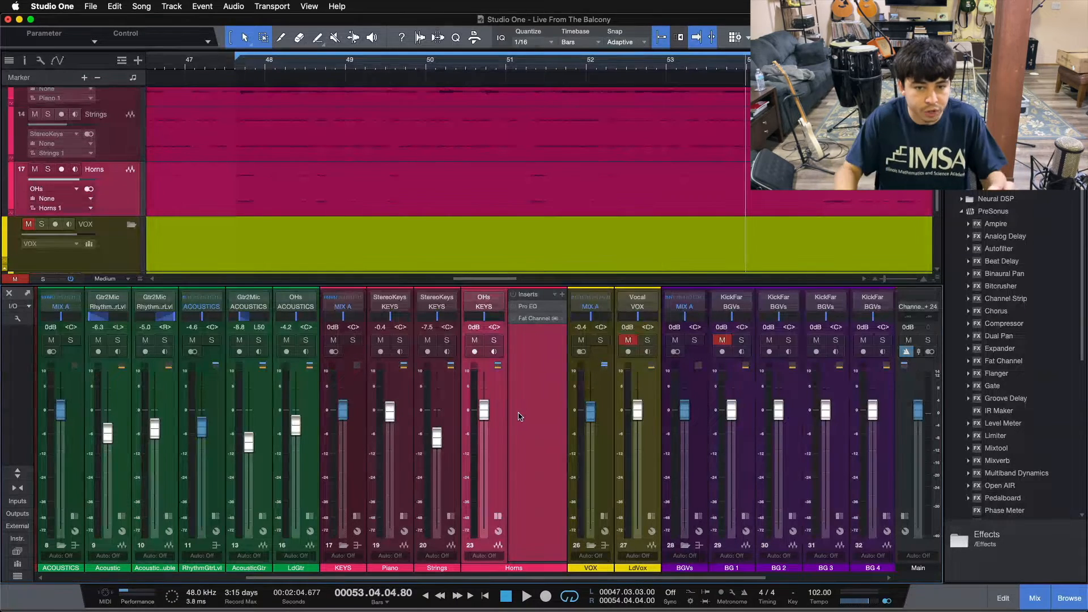
# Solo Horns channel 23 again, then open and activate its Pro EQ.
pyautogui.click(494, 340)
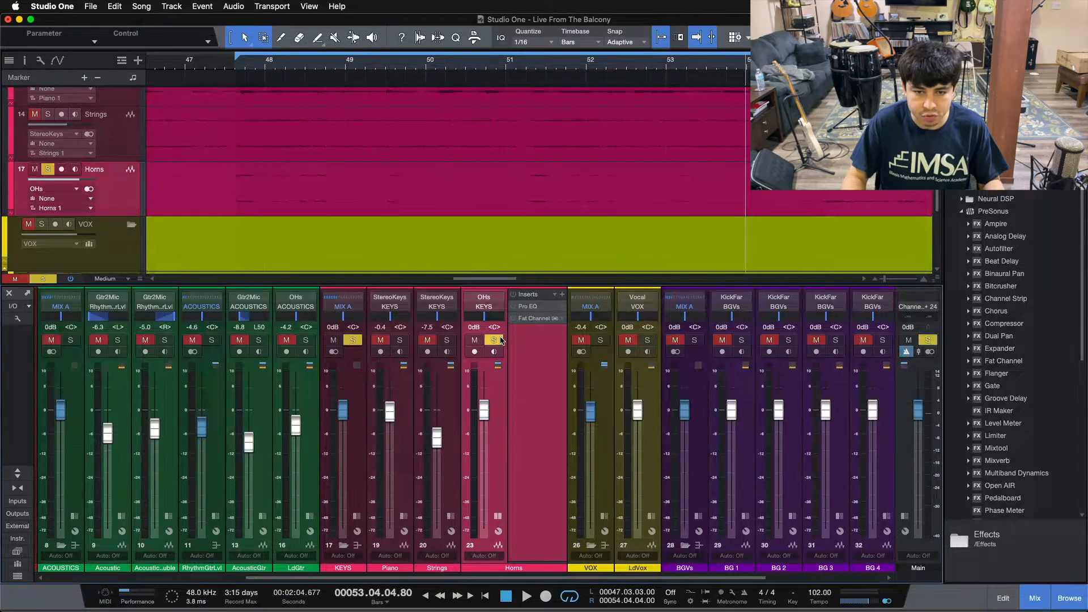
pyautogui.doubleClick(524, 306)
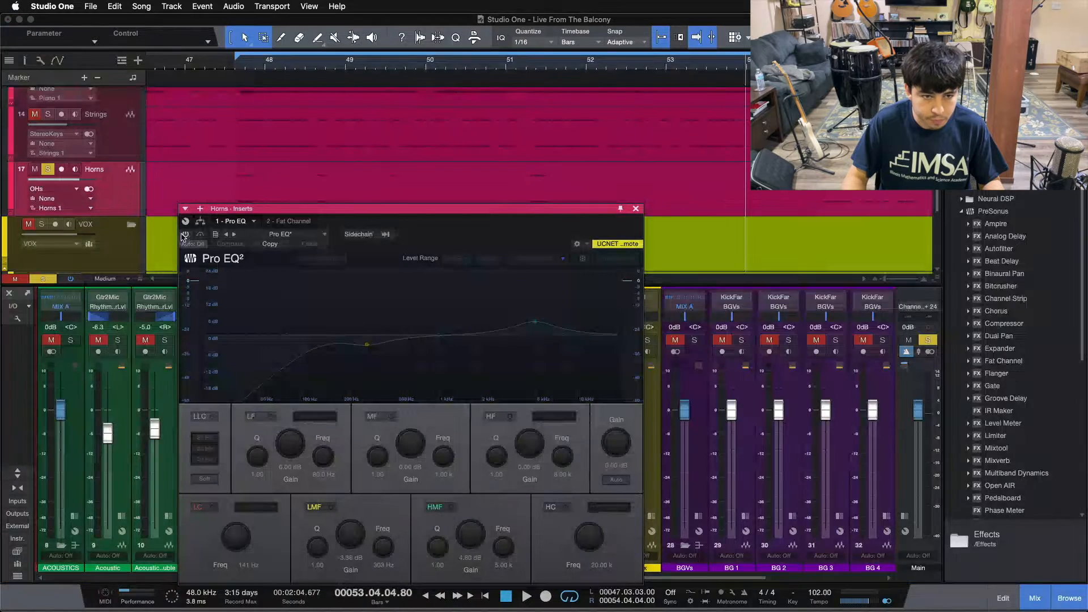
pyautogui.click(186, 235)
pyautogui.moveTo(454, 240); pyautogui.dragTo(619, 210)
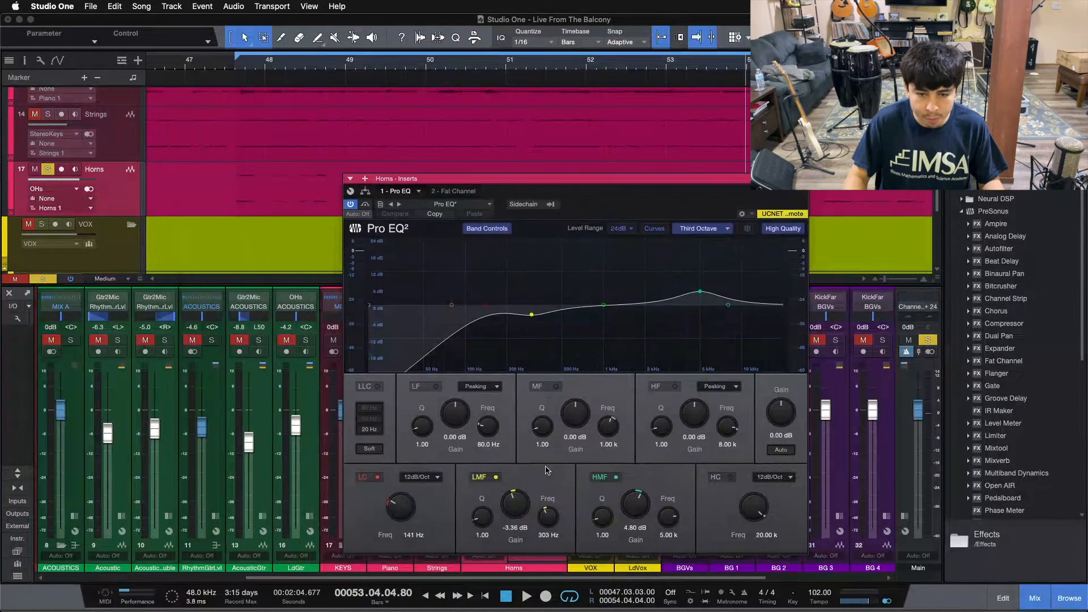
# Turn off the LMF and HMF bands in the Horns Pro EQ, leaving the low cut active.
pyautogui.click(496, 478)
pyautogui.click(607, 477)
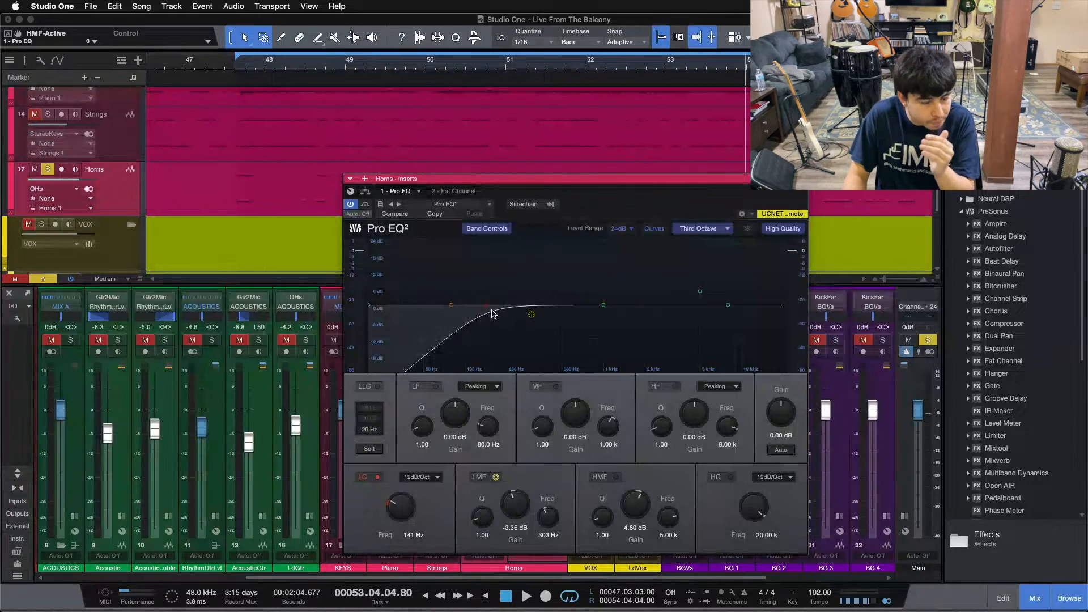
pyautogui.moveTo(587, 213); pyautogui.dragTo(479, 219)
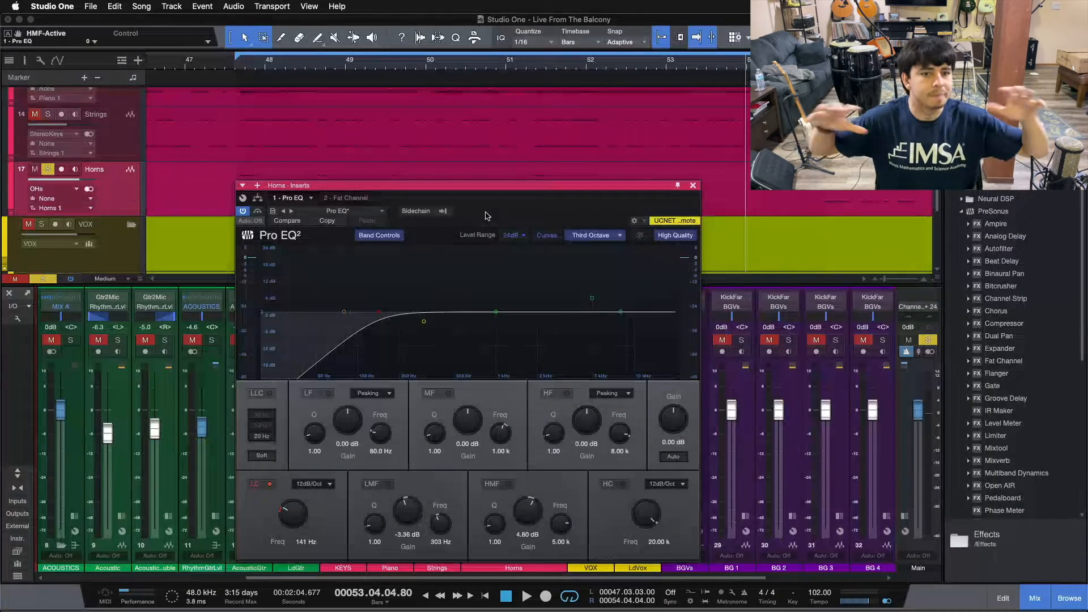
# Play the Horns from bar 47 and compare the 141 Hz low cut off and on.
pyautogui.press('KP_1')
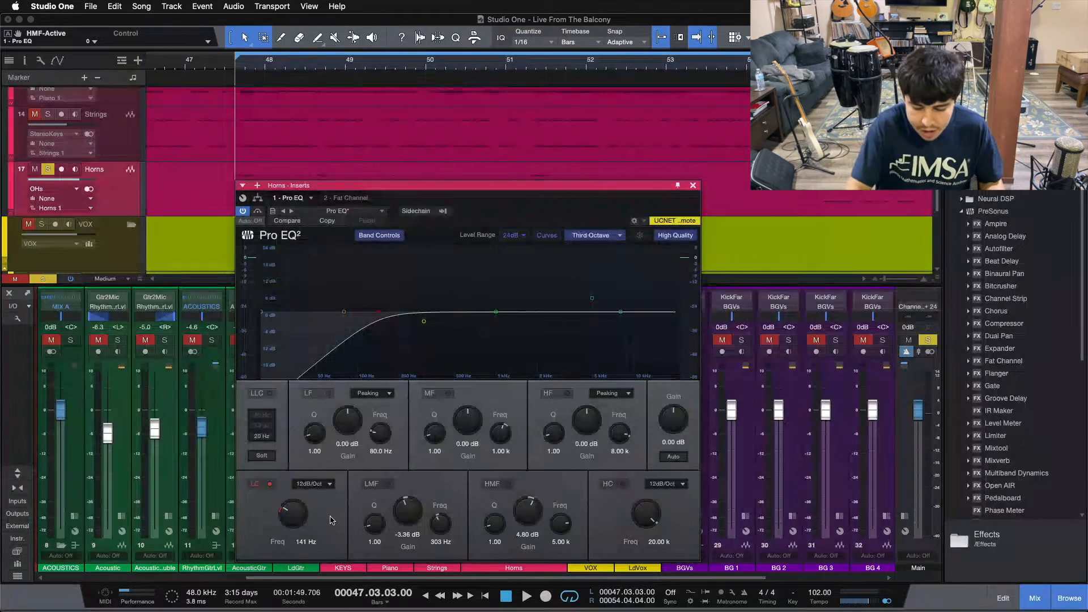
pyautogui.click(268, 483)
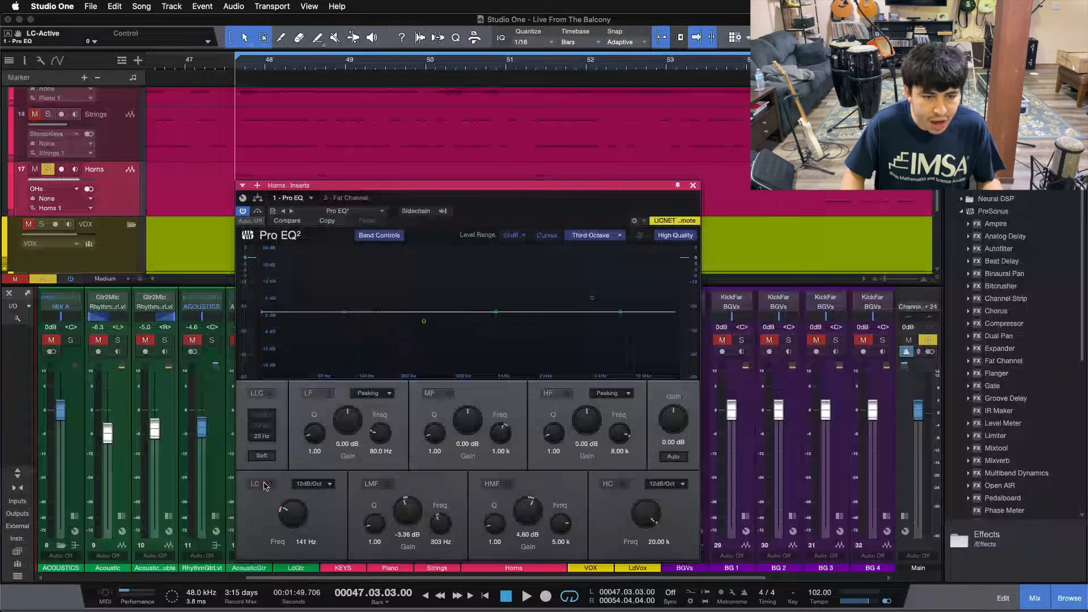
pyautogui.press('space')
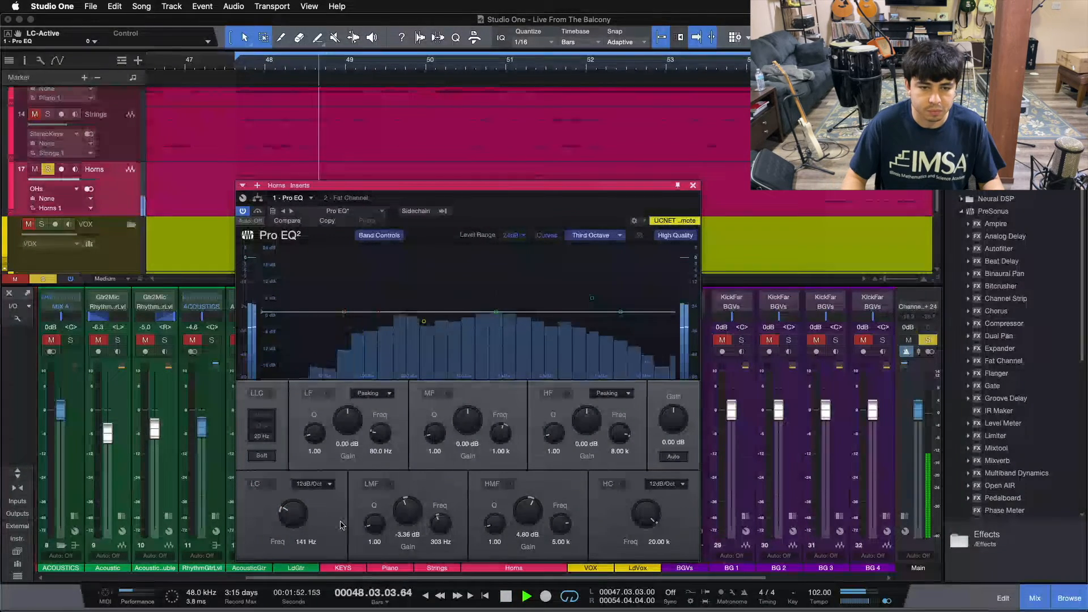
pyautogui.click(264, 483)
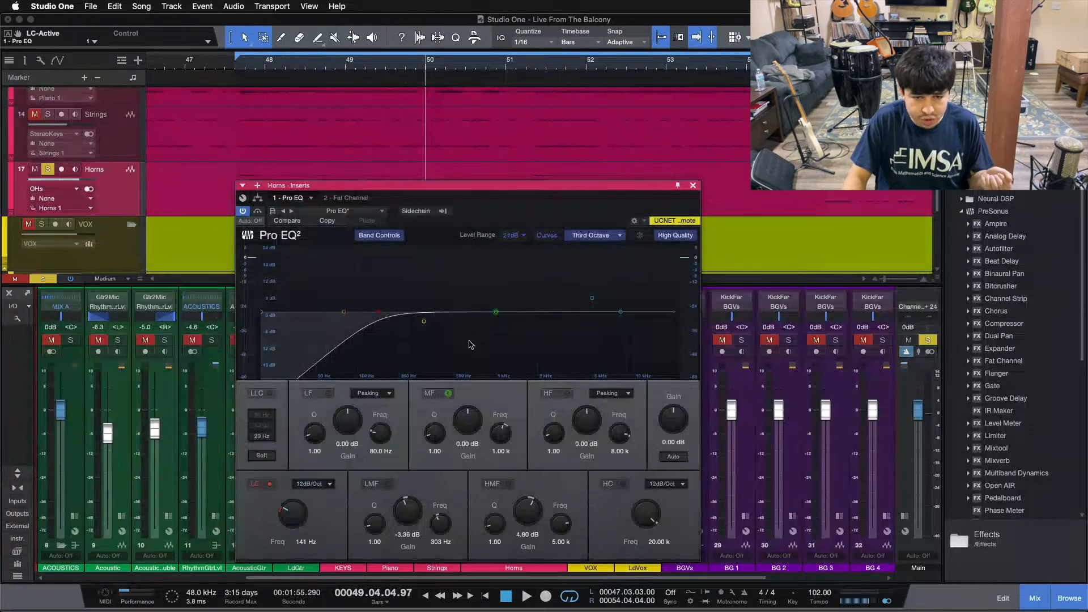
# Play the Horns from bar 47 and compare the Pro EQ's 303 Hz LMF cut off and on, leaving it on.
pyautogui.click(424, 325)
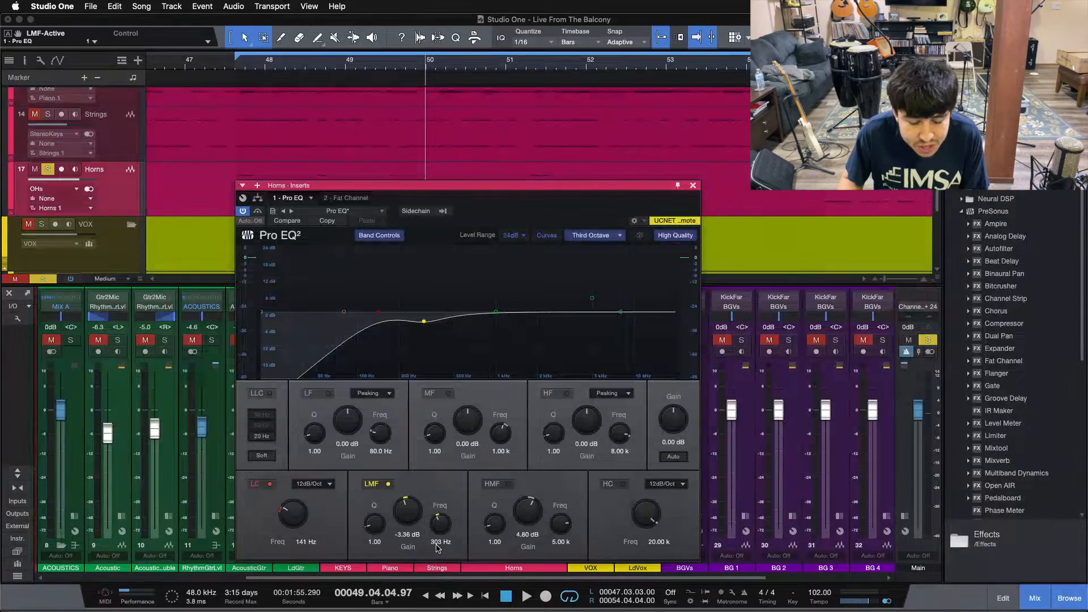
pyautogui.click(390, 485)
pyautogui.press('space')
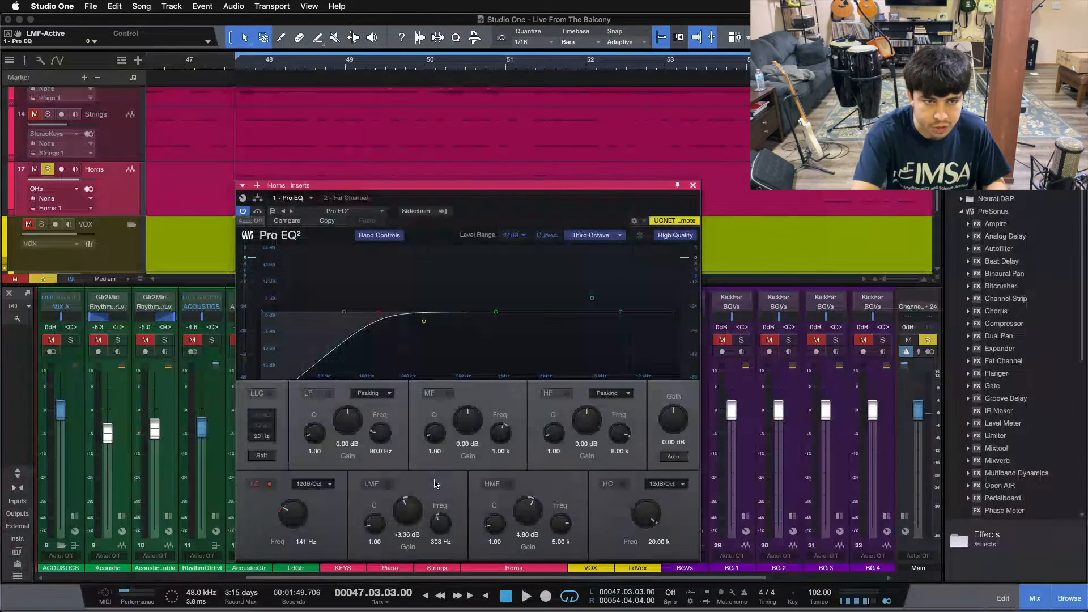
pyautogui.press('space')
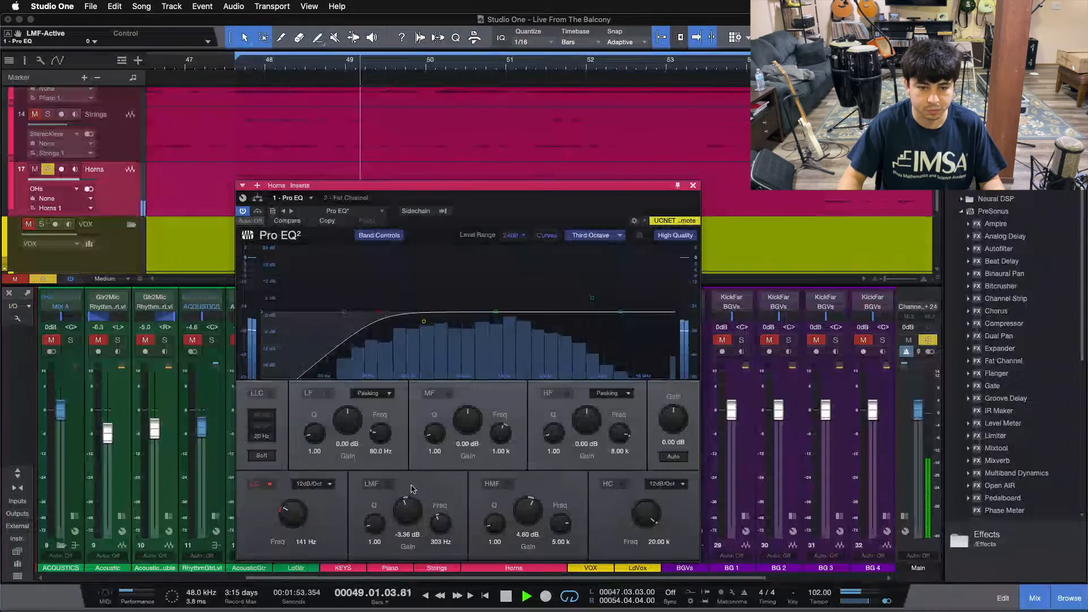
pyautogui.click(387, 483)
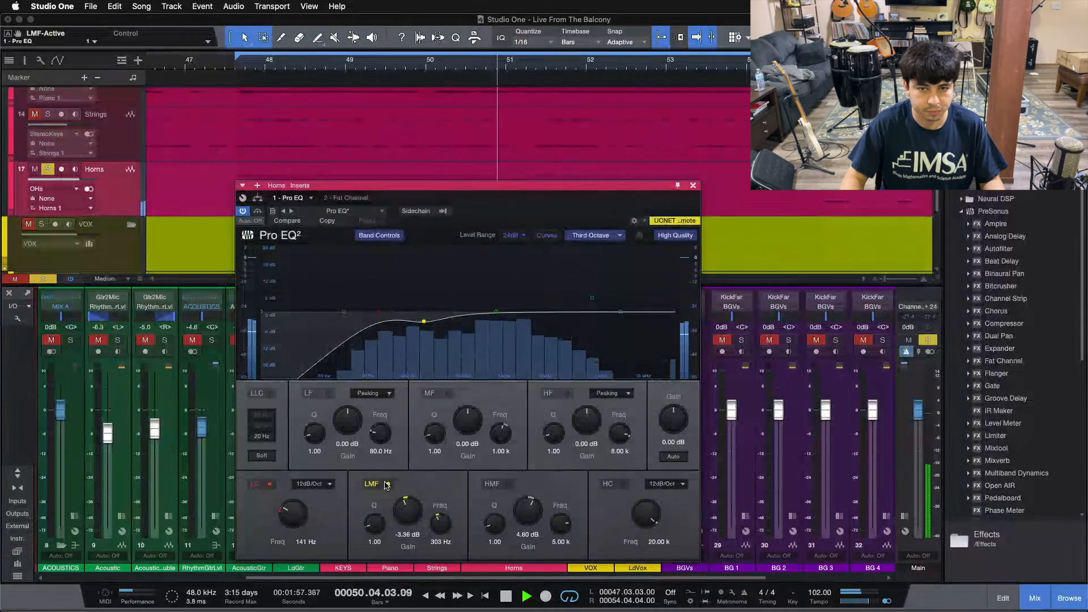
pyautogui.click(388, 483)
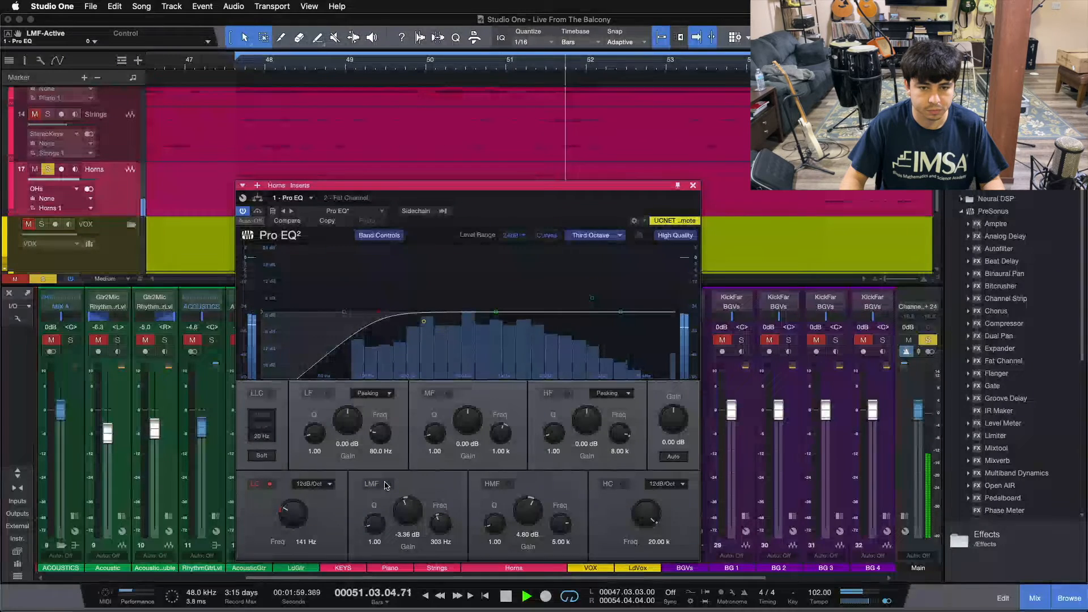
pyautogui.click(387, 484)
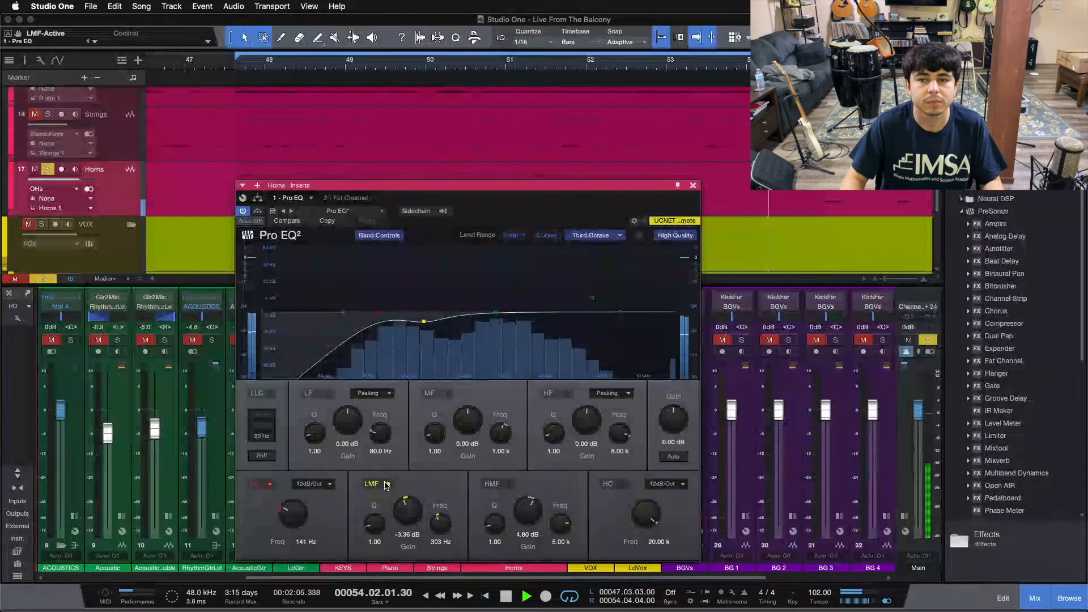
pyautogui.click(387, 485)
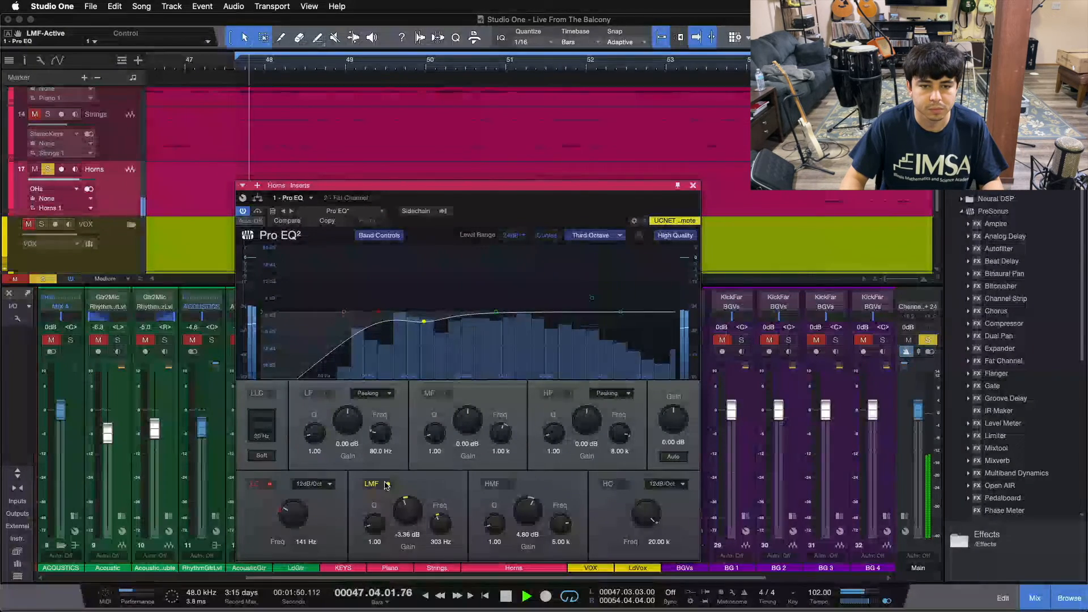
pyautogui.click(386, 484)
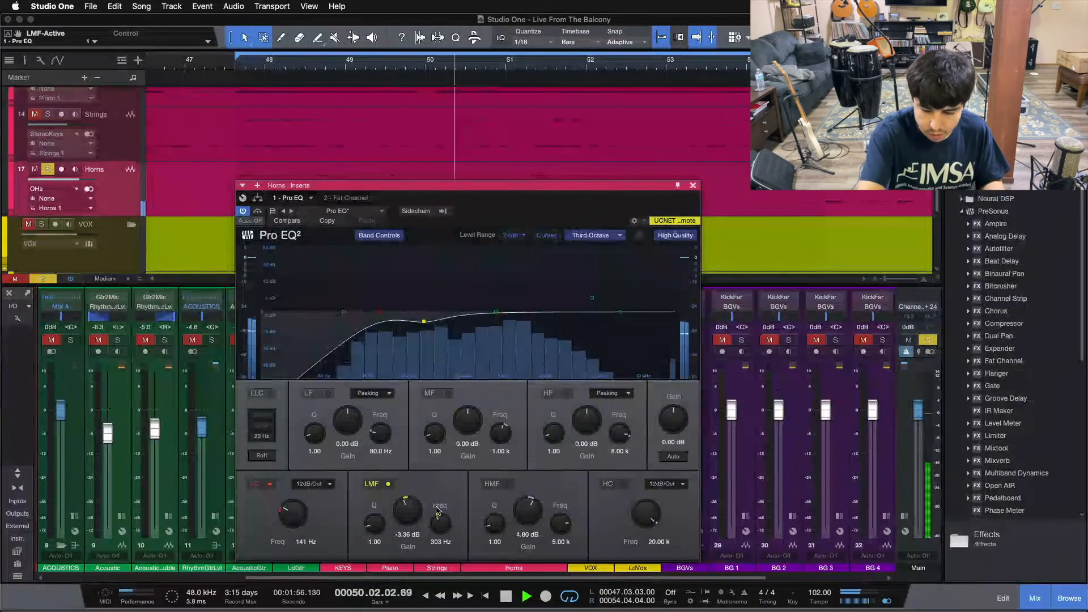
pyautogui.press('space')
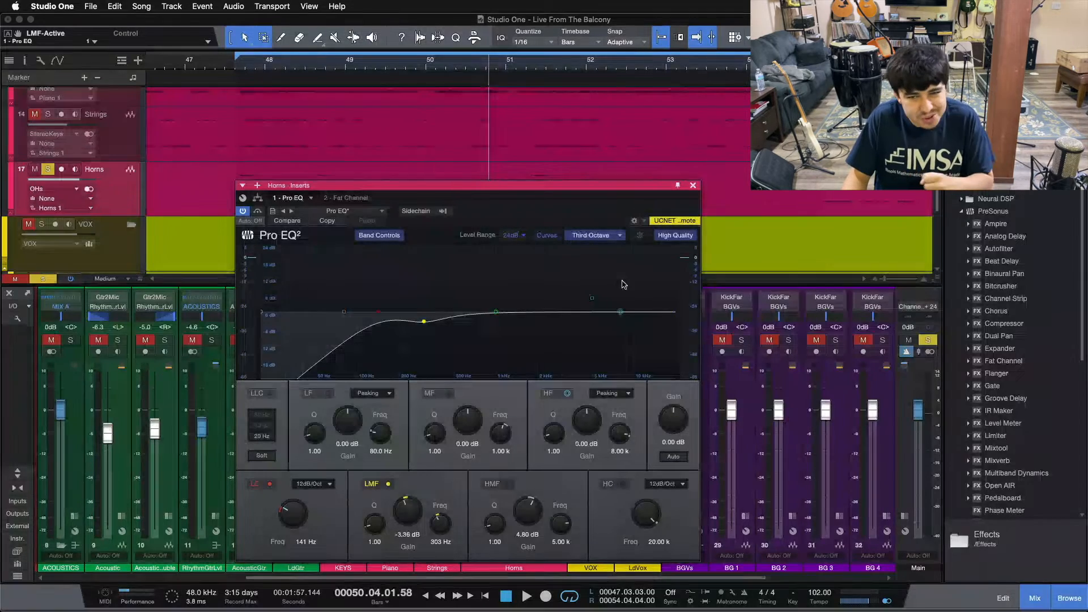
# Open and activate the Horns Fat Channel, turn its equalizer off, and display the Everest C100A compressor.
pyautogui.click(346, 198)
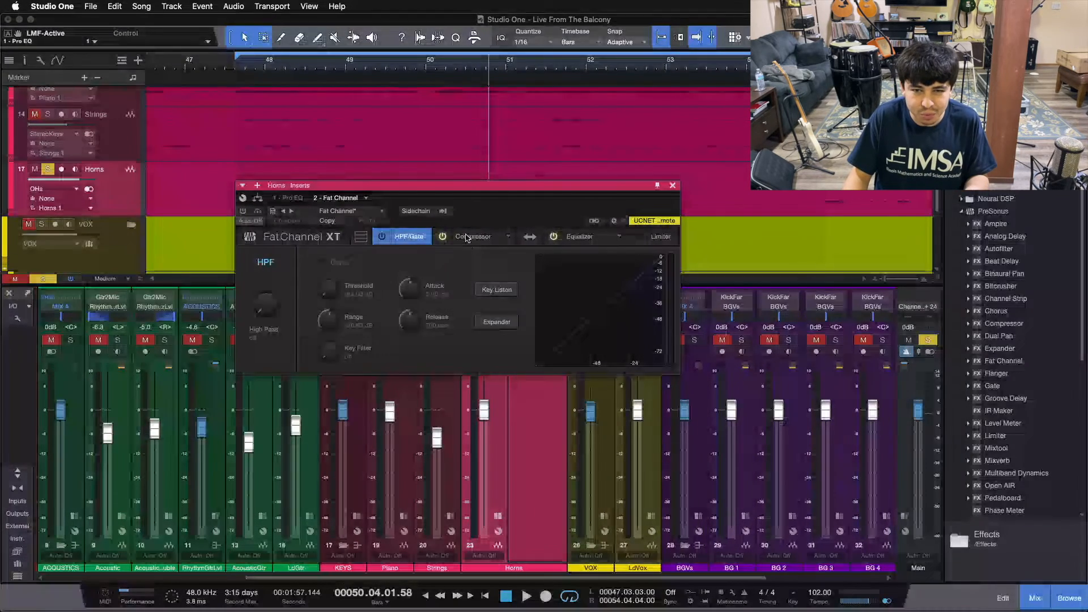
pyautogui.moveTo(475, 211); pyautogui.dragTo(502, 252)
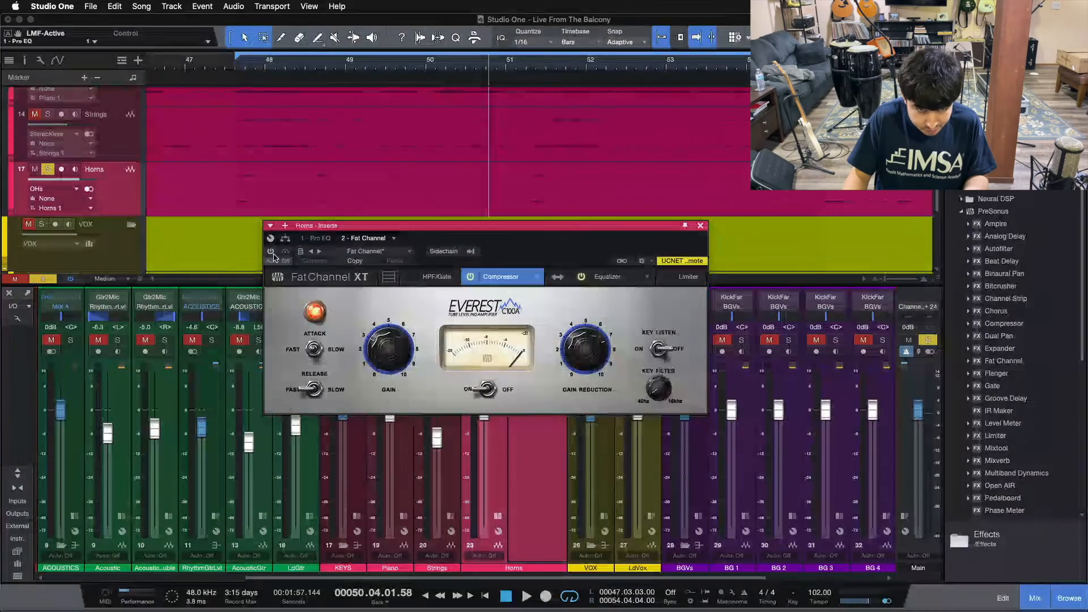
pyautogui.click(598, 276)
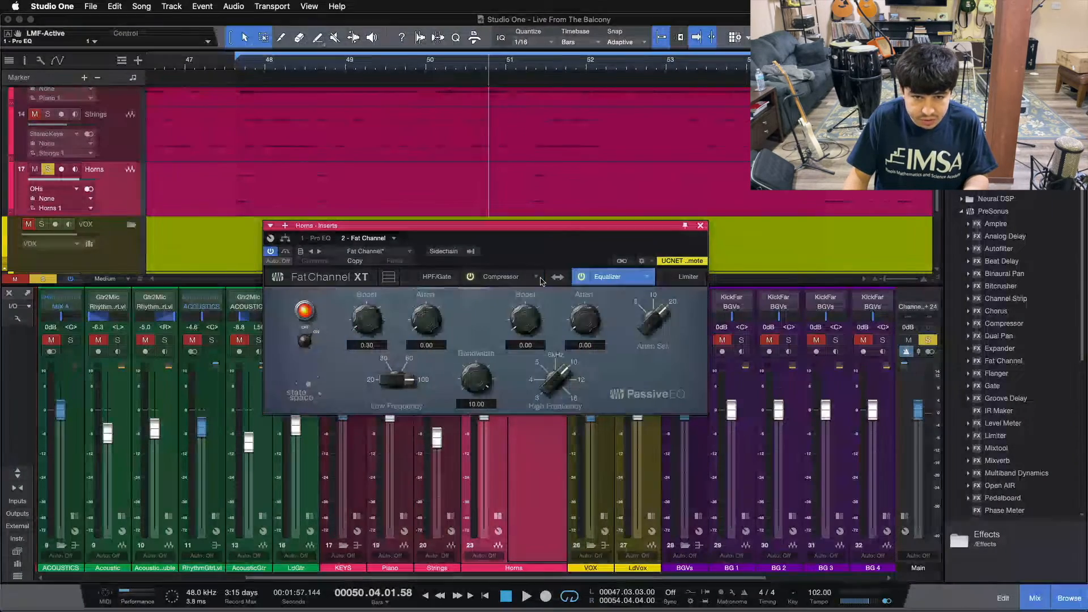
pyautogui.click(515, 277)
pyautogui.moveTo(503, 225); pyautogui.dragTo(546, 361)
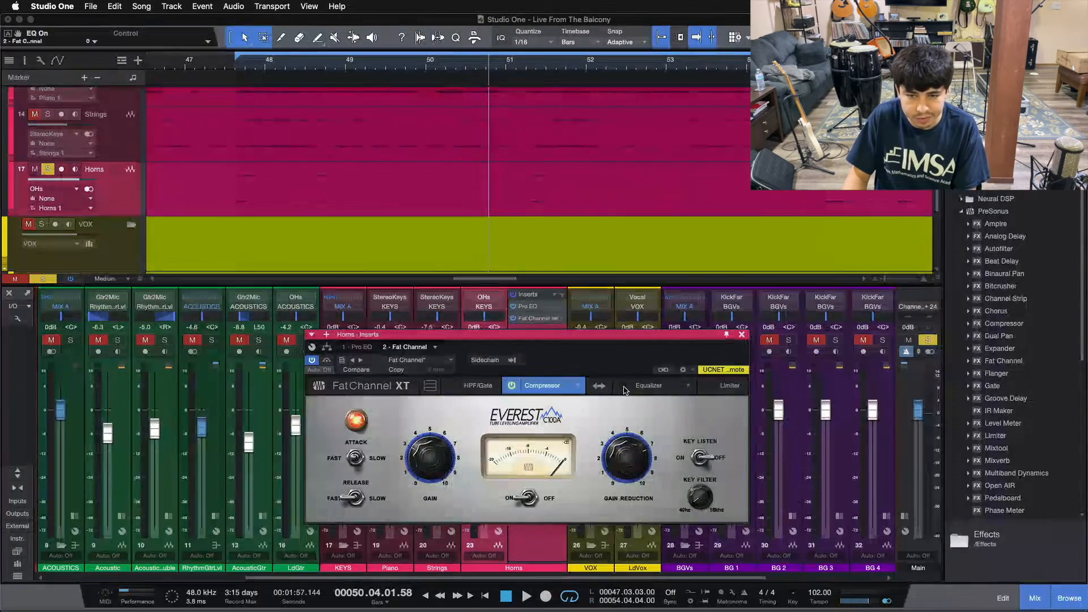
pyautogui.moveTo(597, 351); pyautogui.dragTo(622, 361)
# Play the Horns from bar 47 and compare the Fat Channel compressor off and on, leaving it on.
pyautogui.press('KP_1')
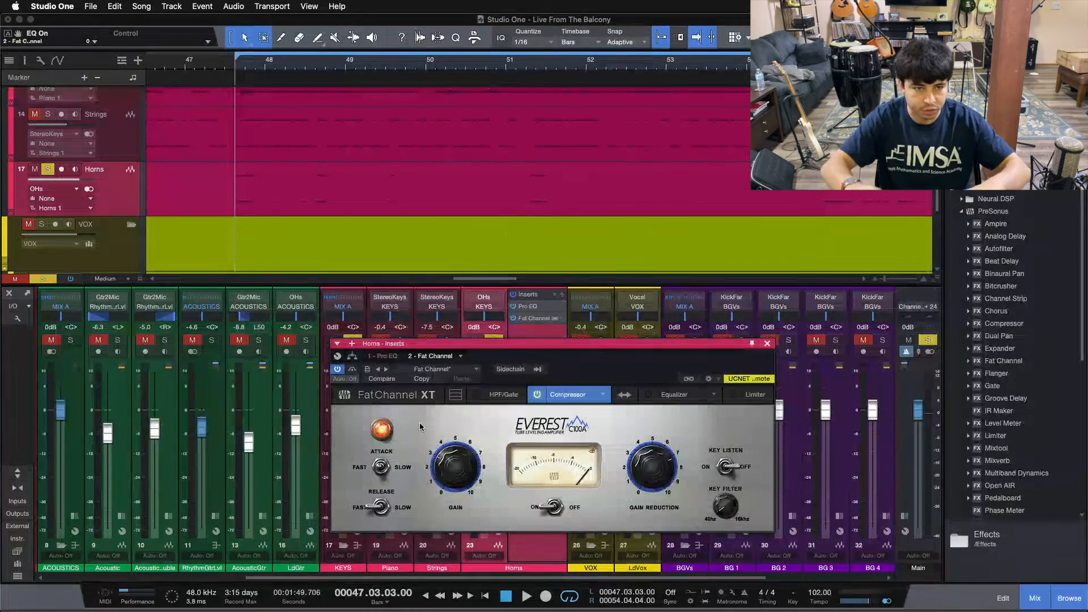
pyautogui.click(536, 395)
pyautogui.press('space')
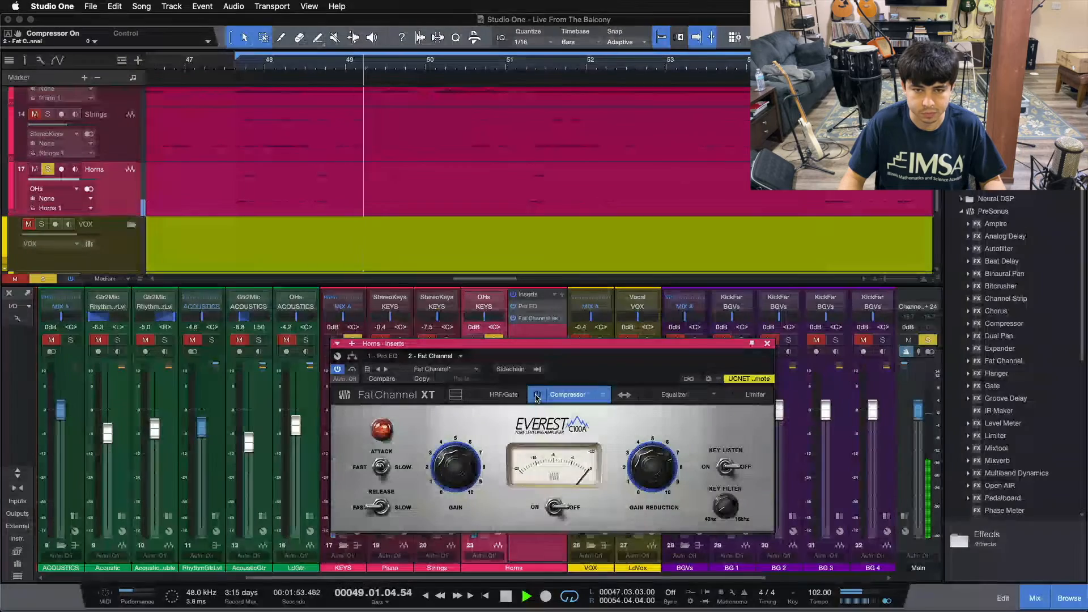
pyautogui.click(536, 396)
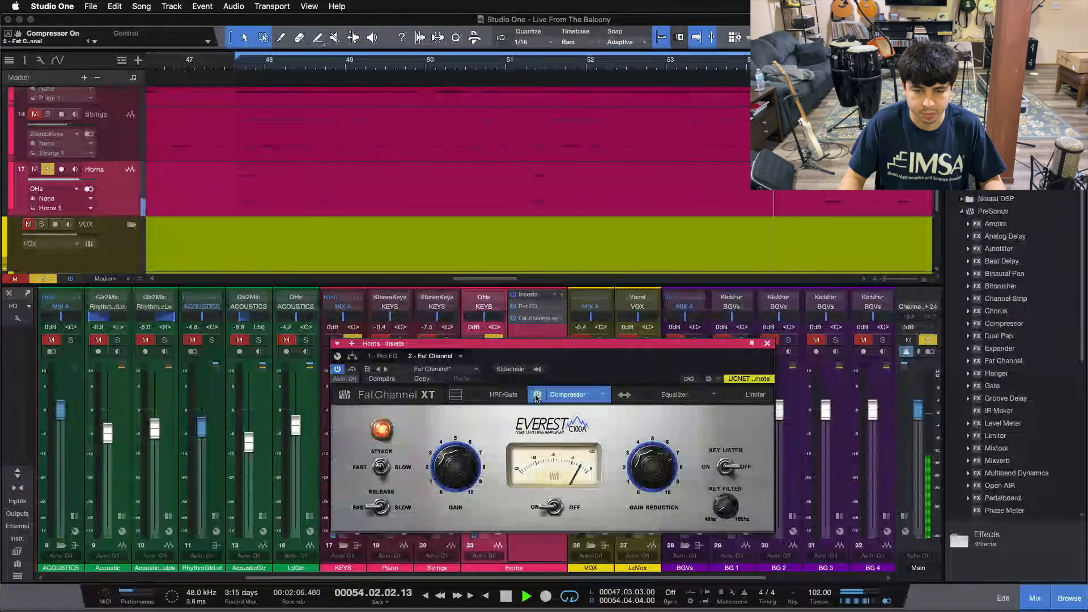
pyautogui.click(537, 395)
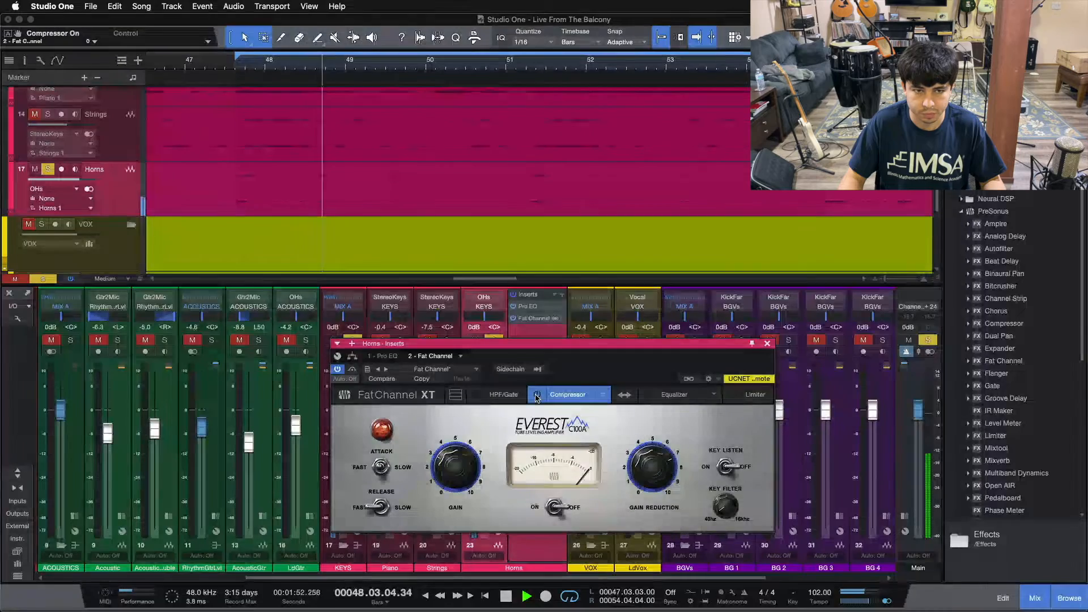
pyautogui.click(537, 396)
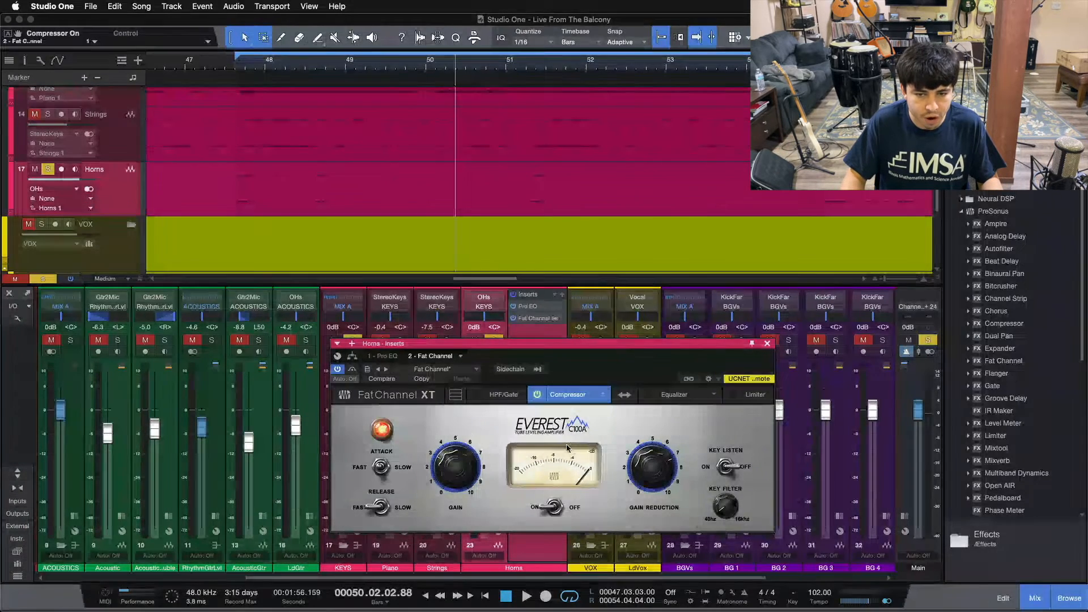
# Play the Horns from bar 47, compare the Pro EQ's 5 kHz HMF boost off and on, and close the EQ with it on.
pyautogui.click(378, 357)
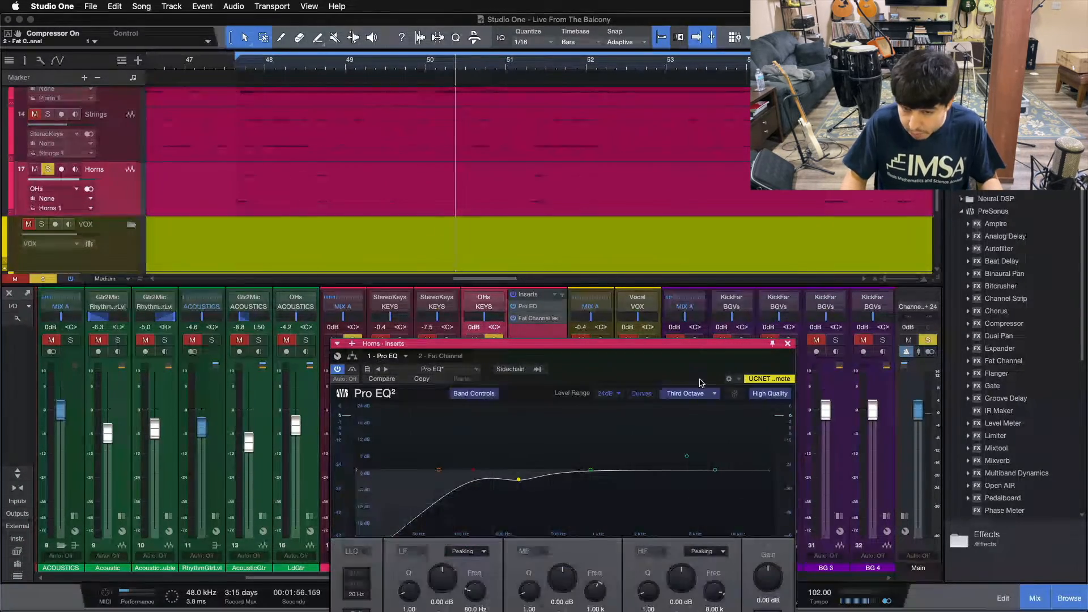
pyautogui.moveTo(641, 358); pyautogui.dragTo(592, 222)
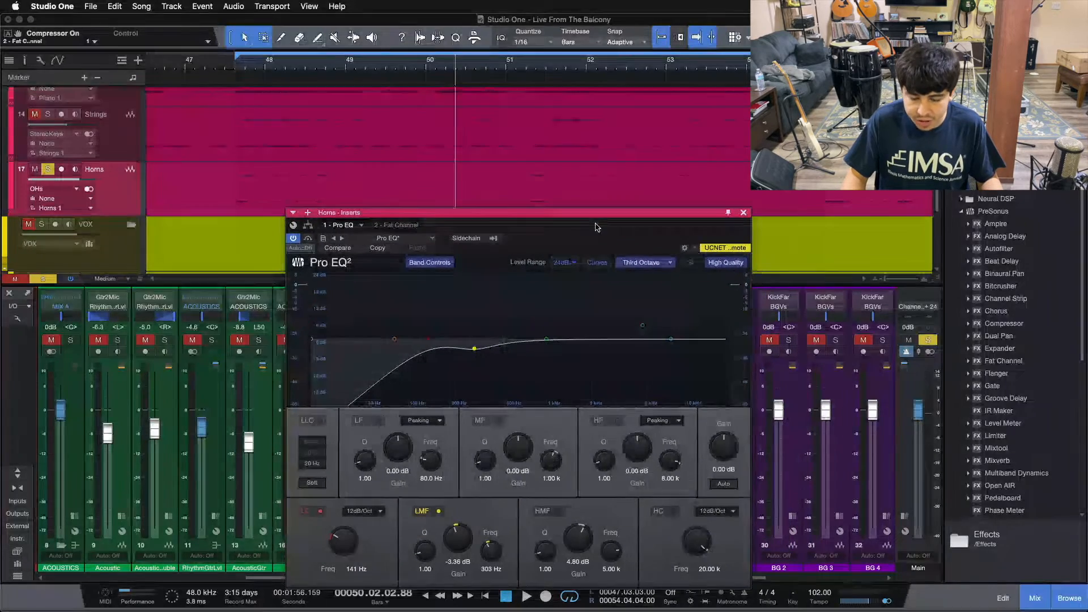
pyautogui.moveTo(592, 223); pyautogui.dragTo(585, 222)
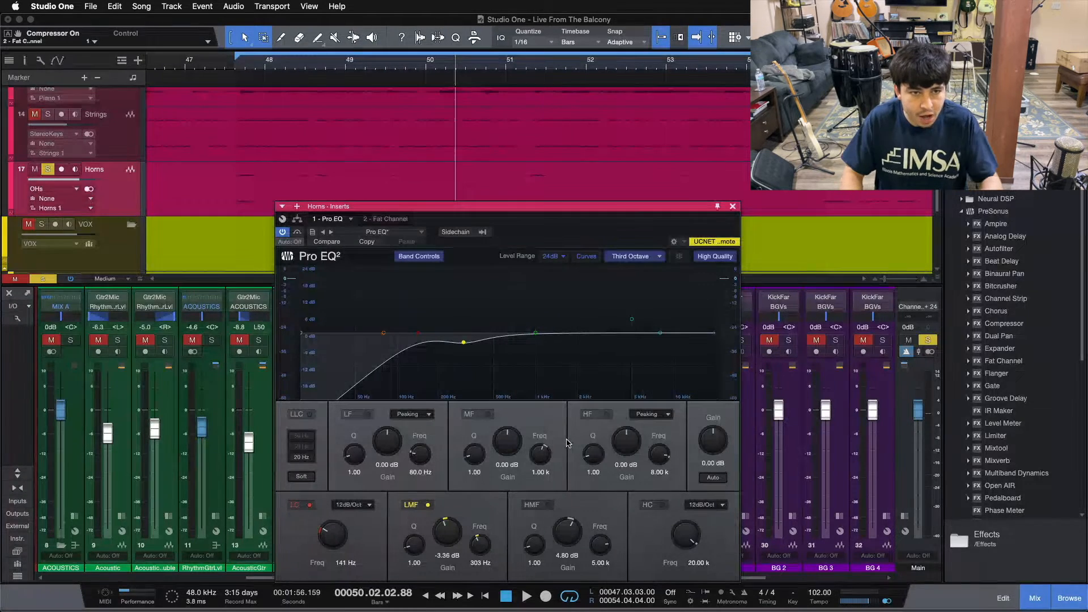
pyautogui.press('KP_1')
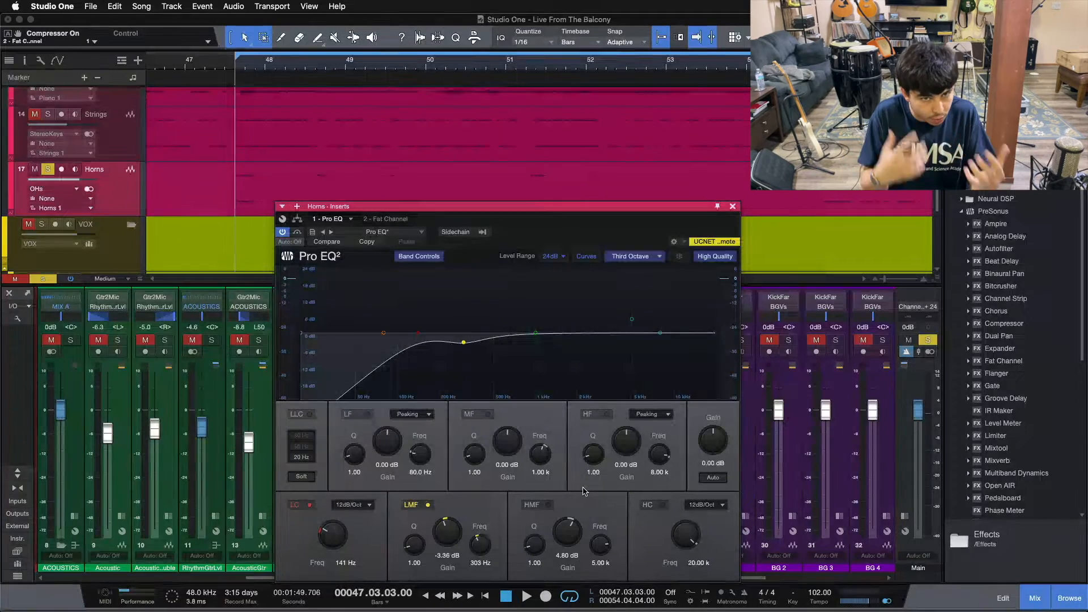
pyautogui.press('space')
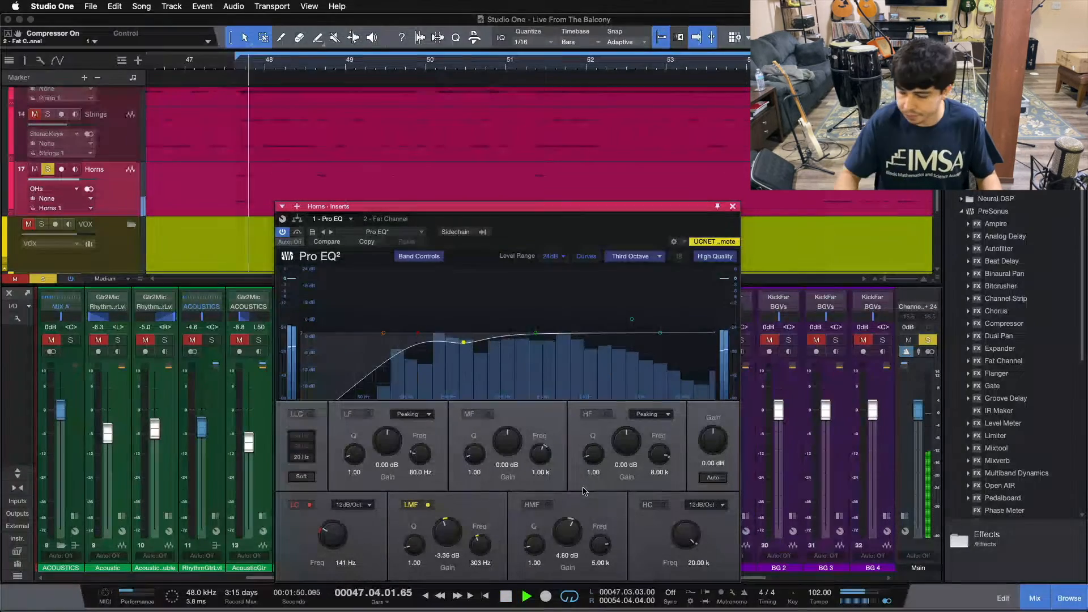
pyautogui.click(539, 513)
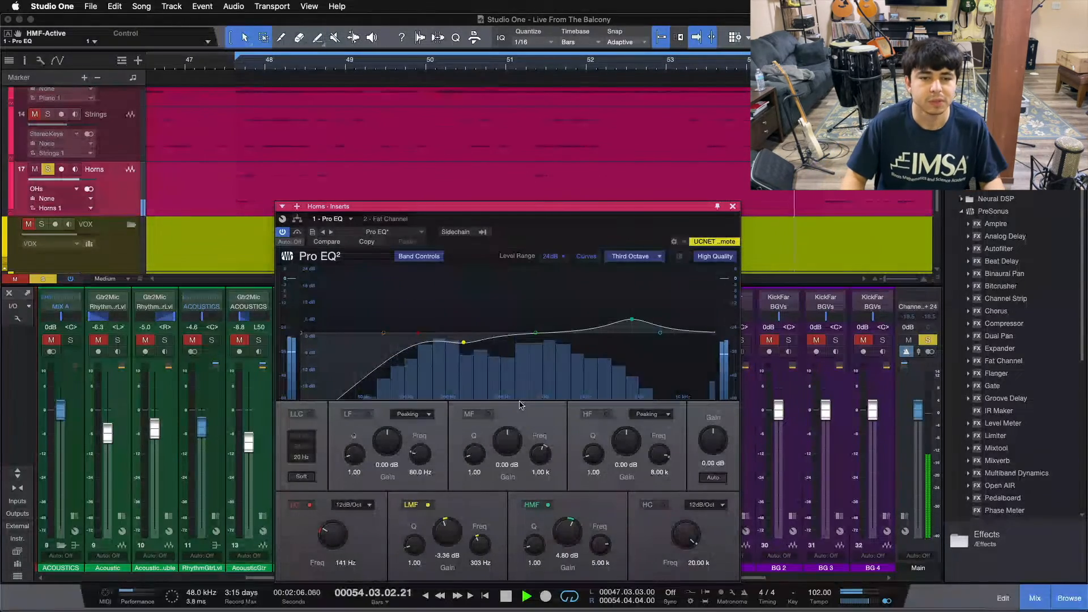
pyautogui.click(532, 505)
pyautogui.click(533, 506)
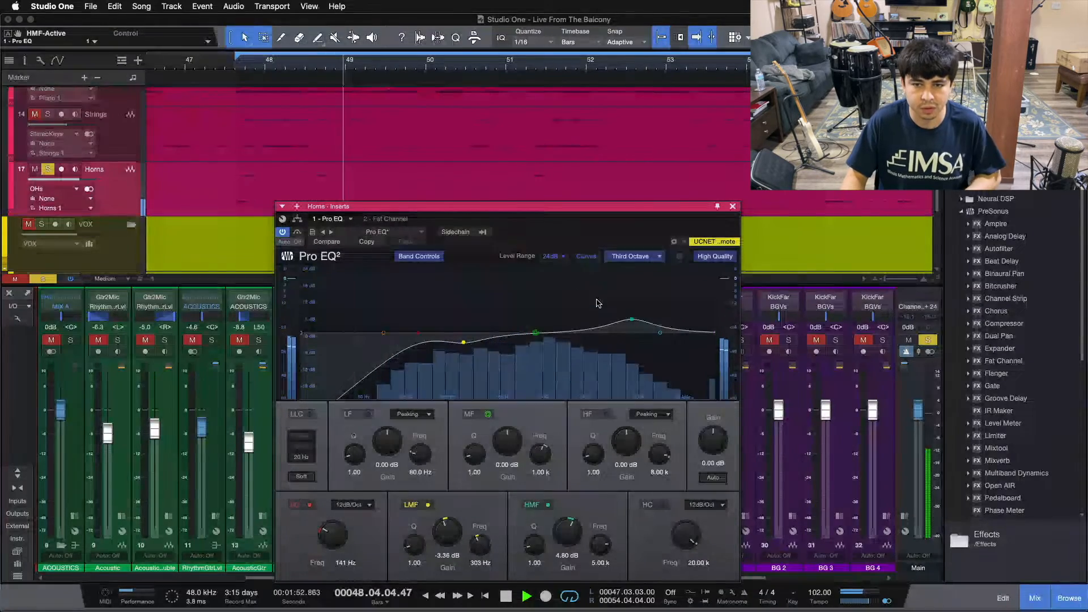
pyautogui.click(733, 207)
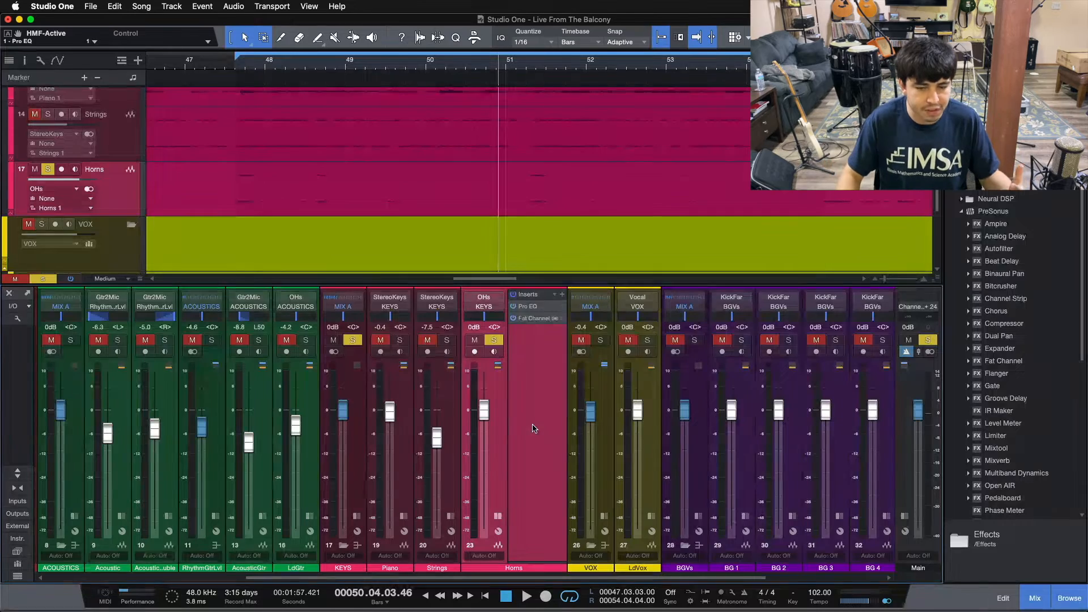
# Unsolo the Horns and play the section from bar 47 briefly within the full mix.
pyautogui.press('KP_1')
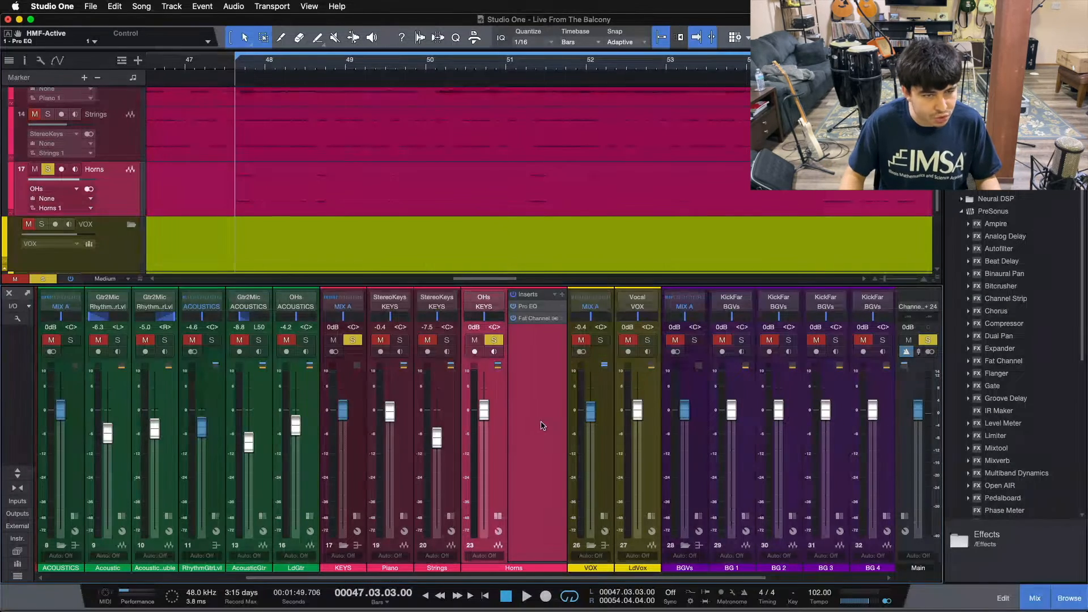
pyautogui.press('s')
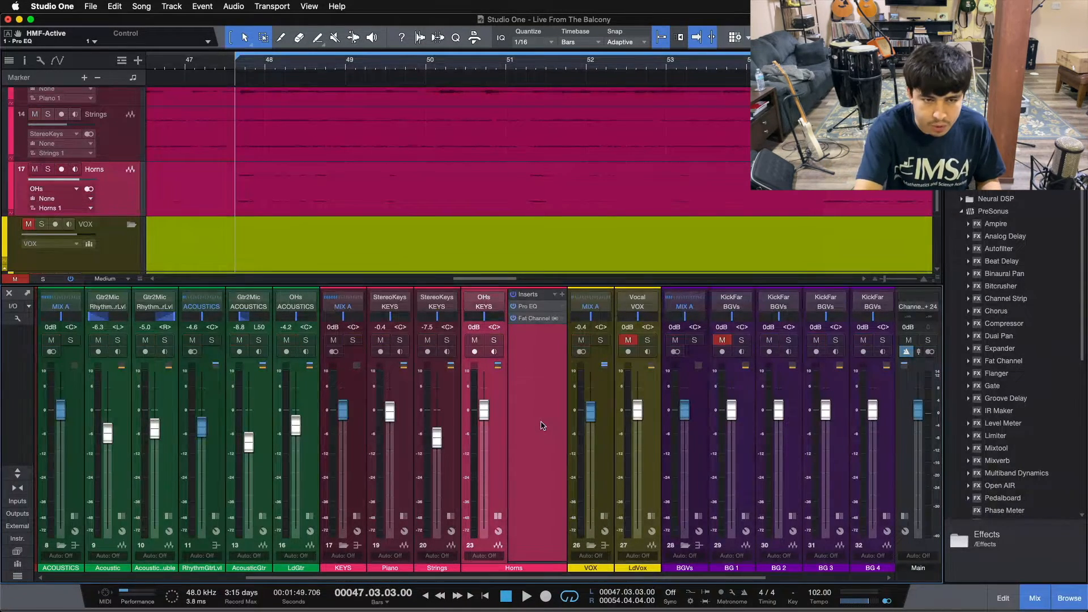
pyautogui.press('space')
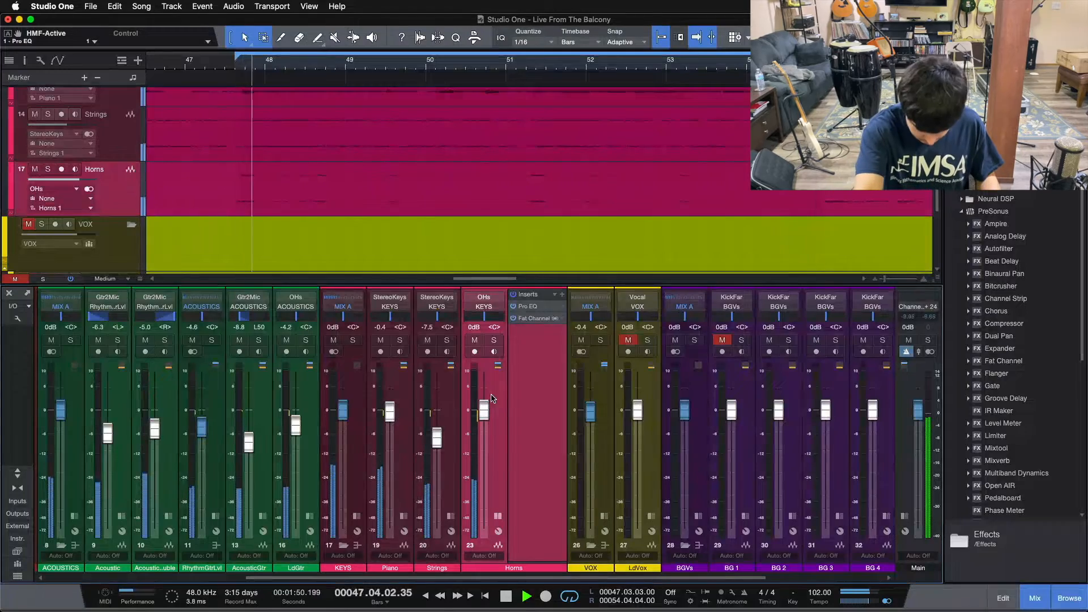
pyautogui.press('space')
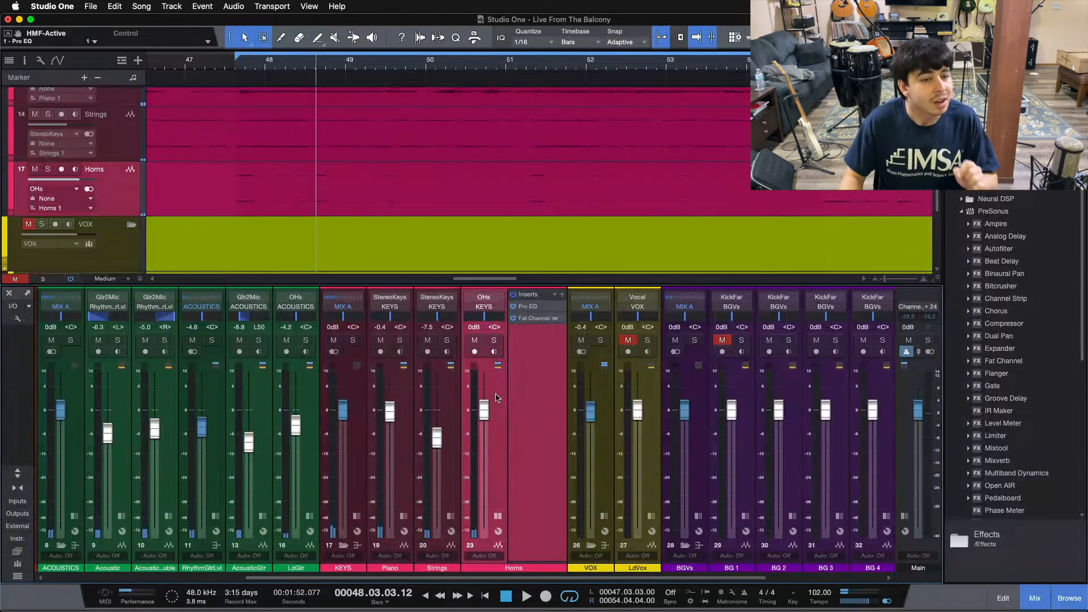
# Reopen the Horns Fat Channel, enable its equalizer section, and switch the Passive EQ itself off.
pyautogui.click(532, 320)
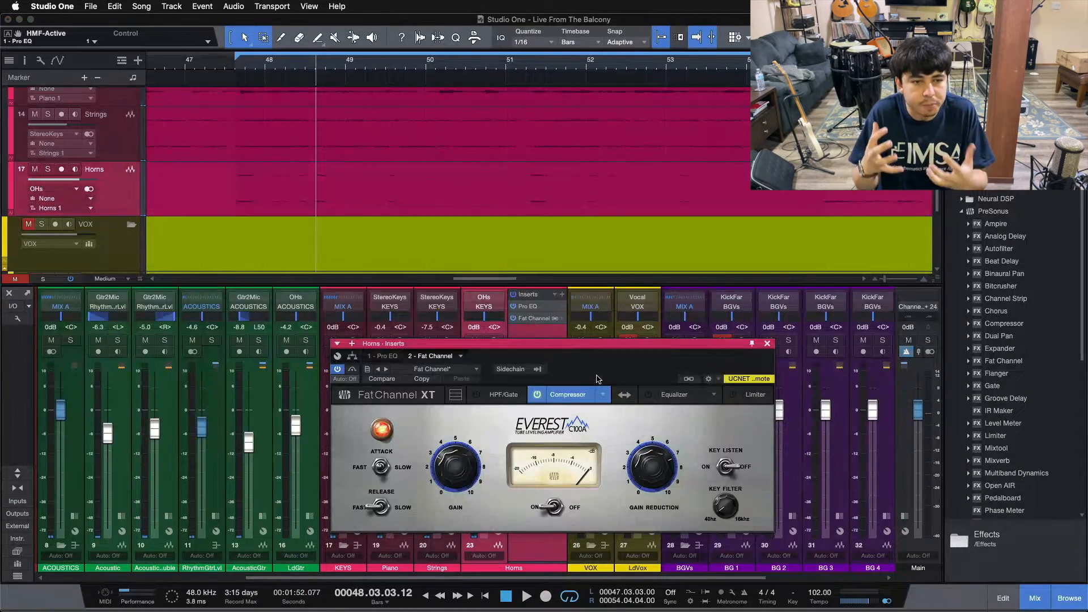
pyautogui.click(661, 395)
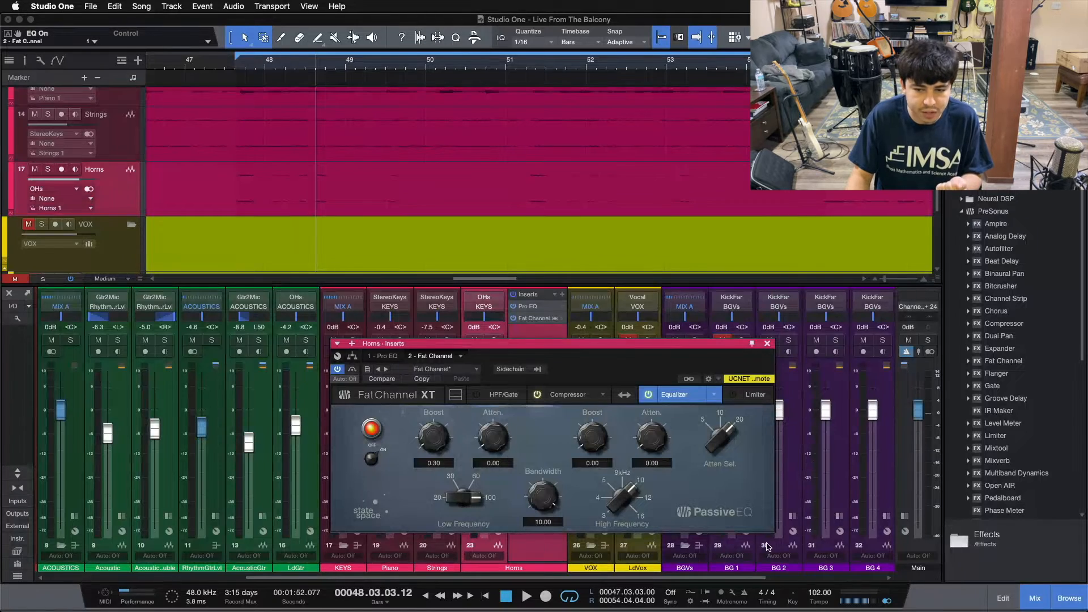
pyautogui.moveTo(580, 382); pyautogui.dragTo(598, 371)
pyautogui.moveTo(475, 493); pyautogui.dragTo(506, 497)
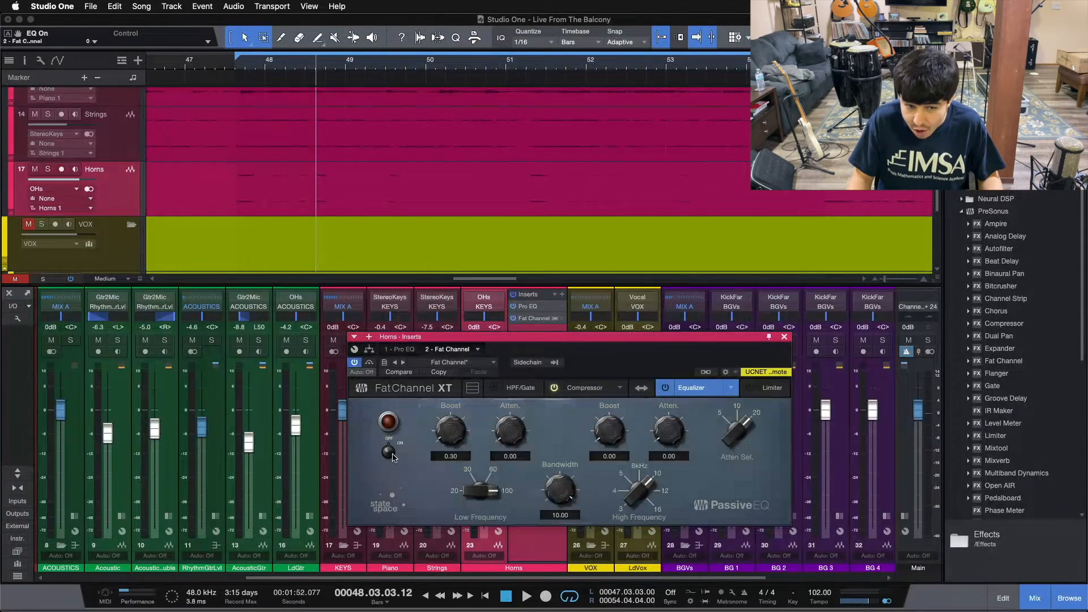
# Solo the Horns, play them from bar 47, and compare the Passive EQ off and on, leaving it on.
pyautogui.press('s')
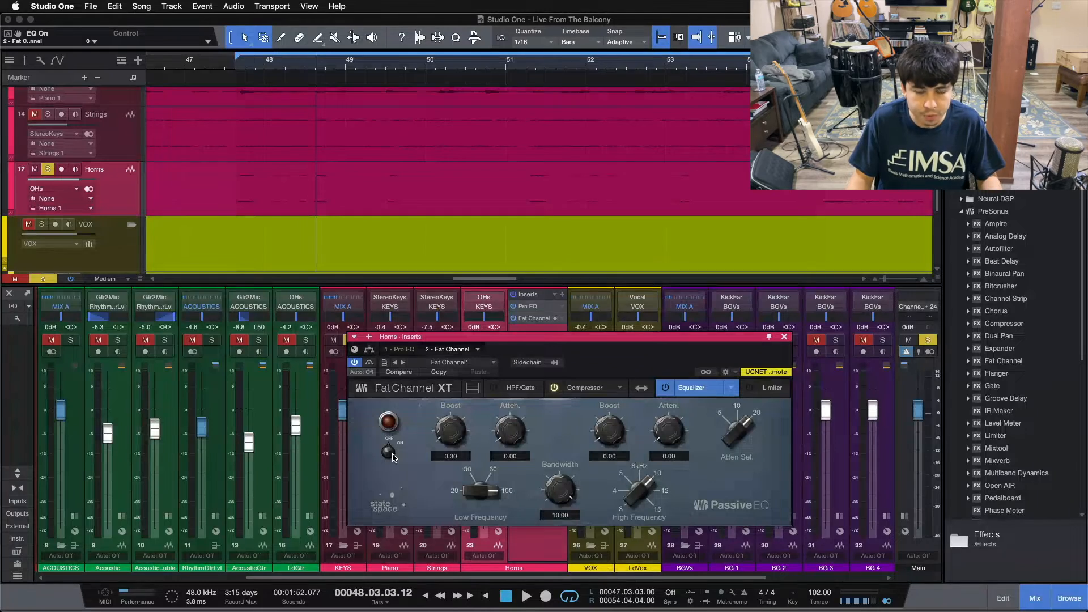
pyautogui.press('KP_1')
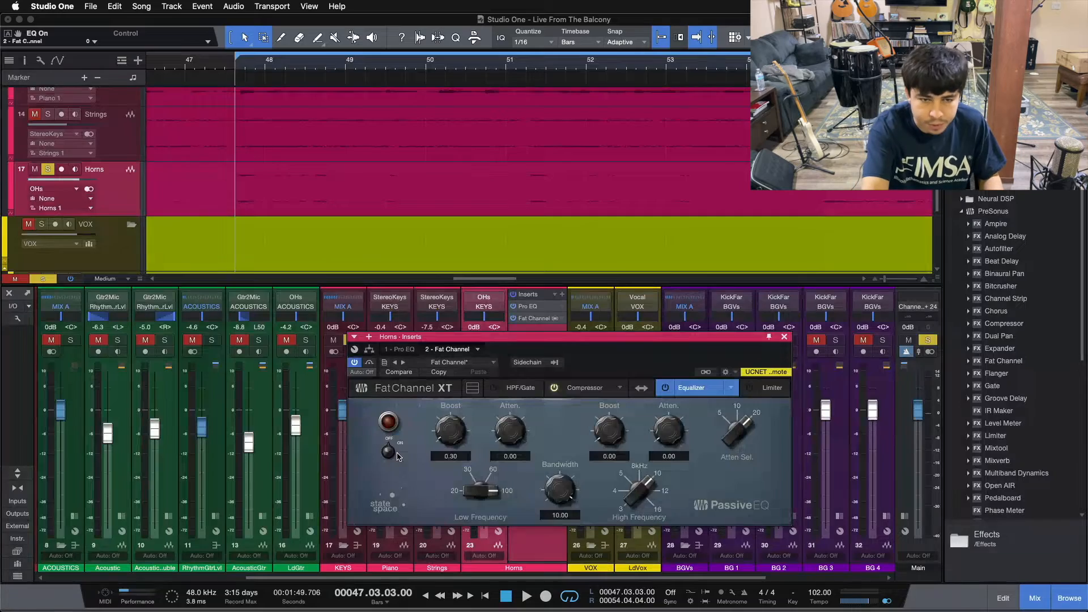
pyautogui.press('space')
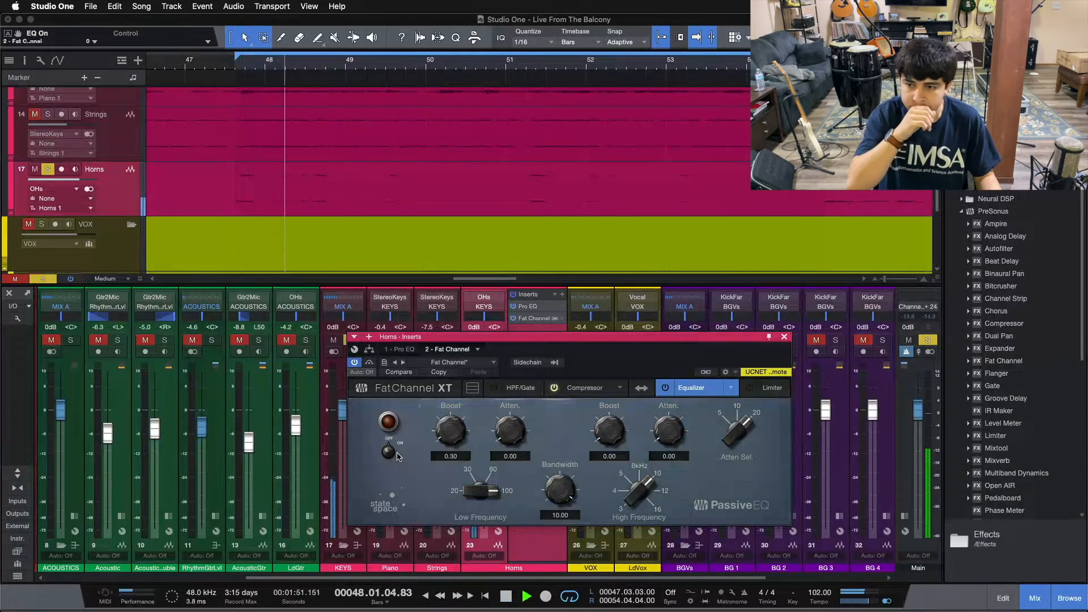
pyautogui.click(389, 453)
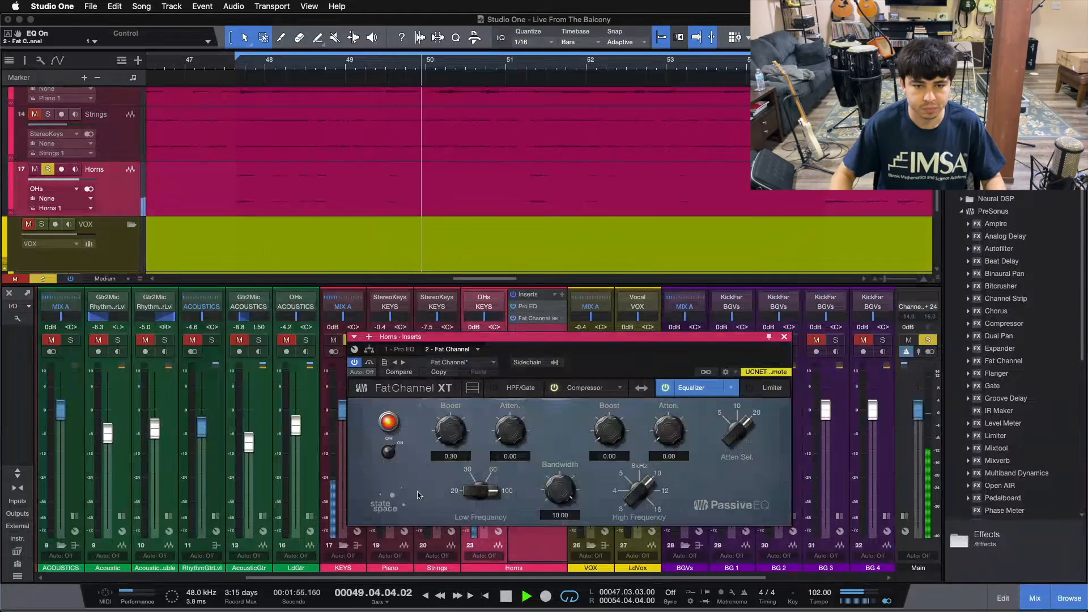
pyautogui.click(389, 453)
pyautogui.click(389, 453)
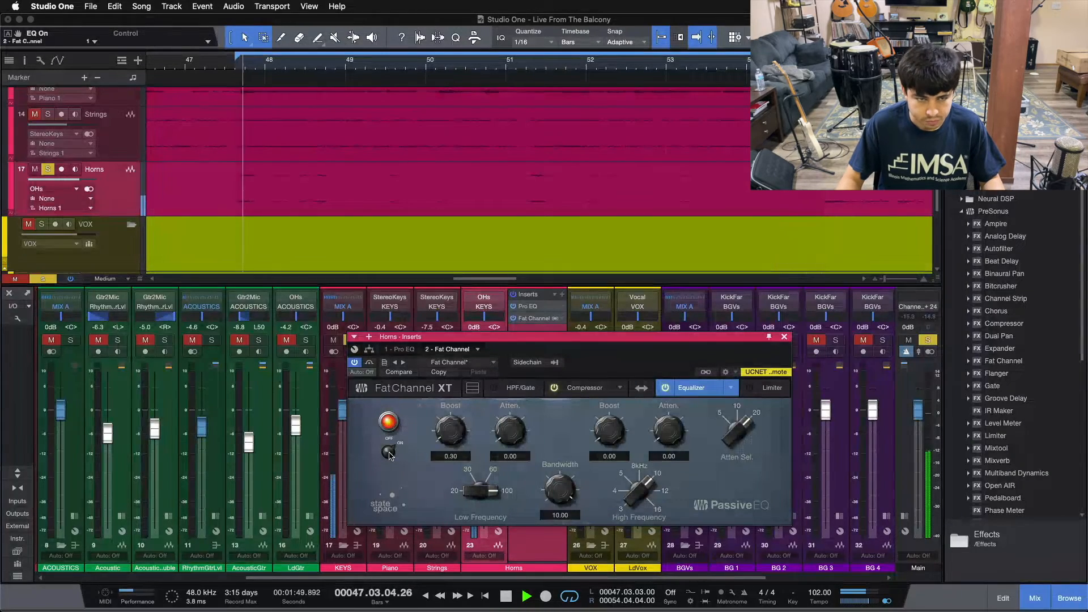
pyautogui.click(390, 453)
pyautogui.click(389, 454)
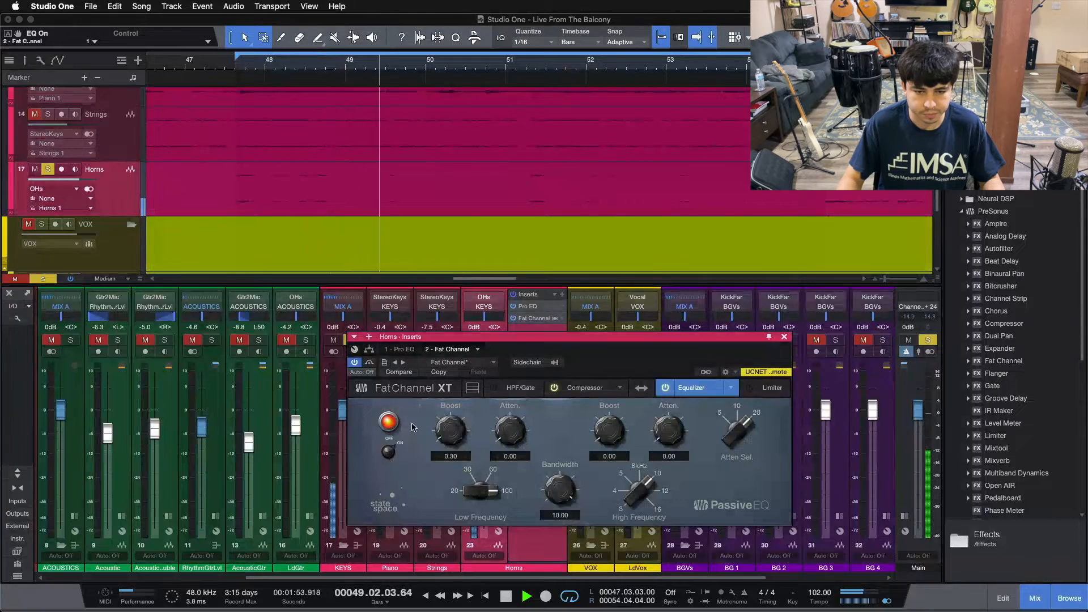
pyautogui.press('space')
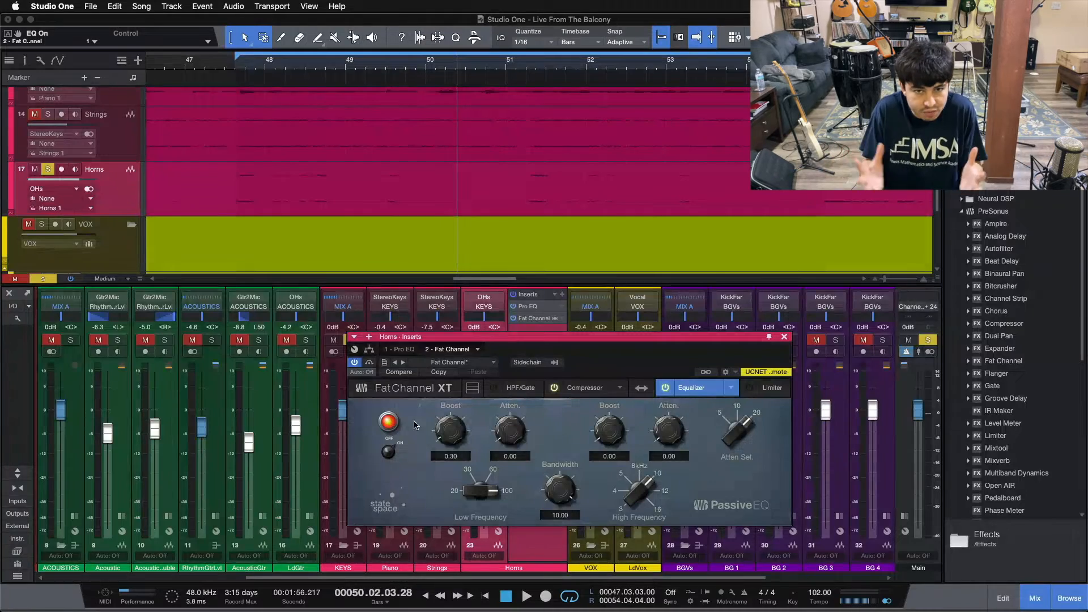
# Unsolo the Horns, close their Fat Channel, and play the full mix from bar 47 with the Horns muted and unmuted.
pyautogui.press('s')
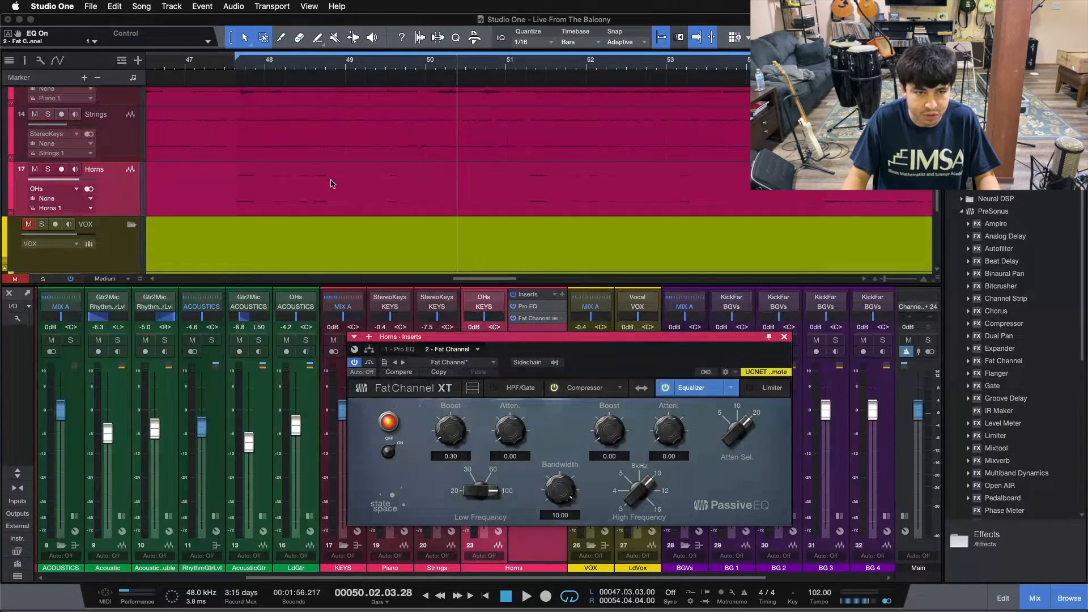
pyautogui.press('KP_1')
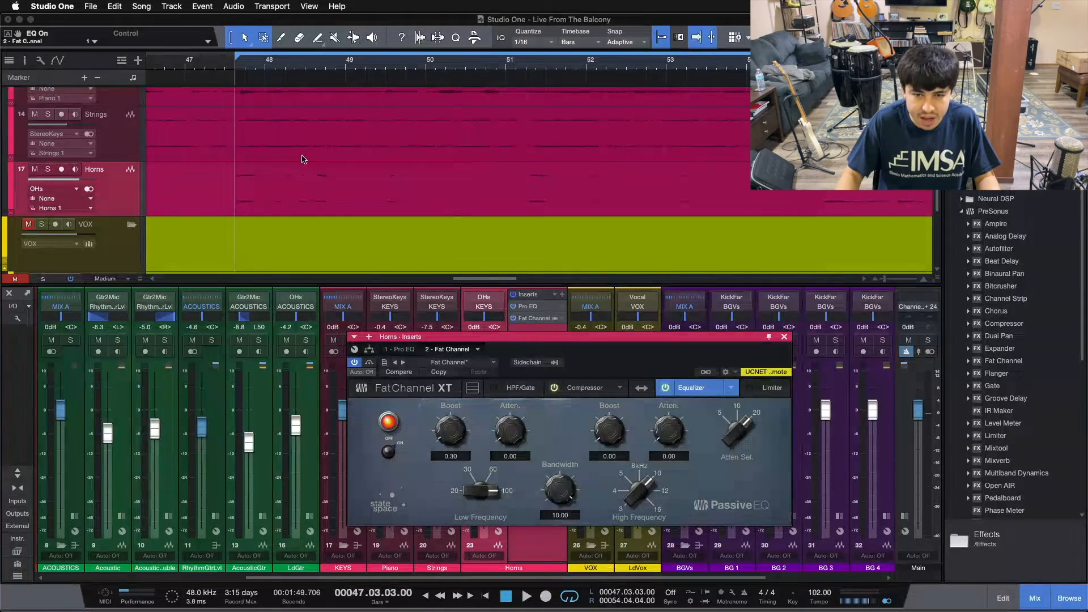
pyautogui.click(785, 336)
pyautogui.press('space')
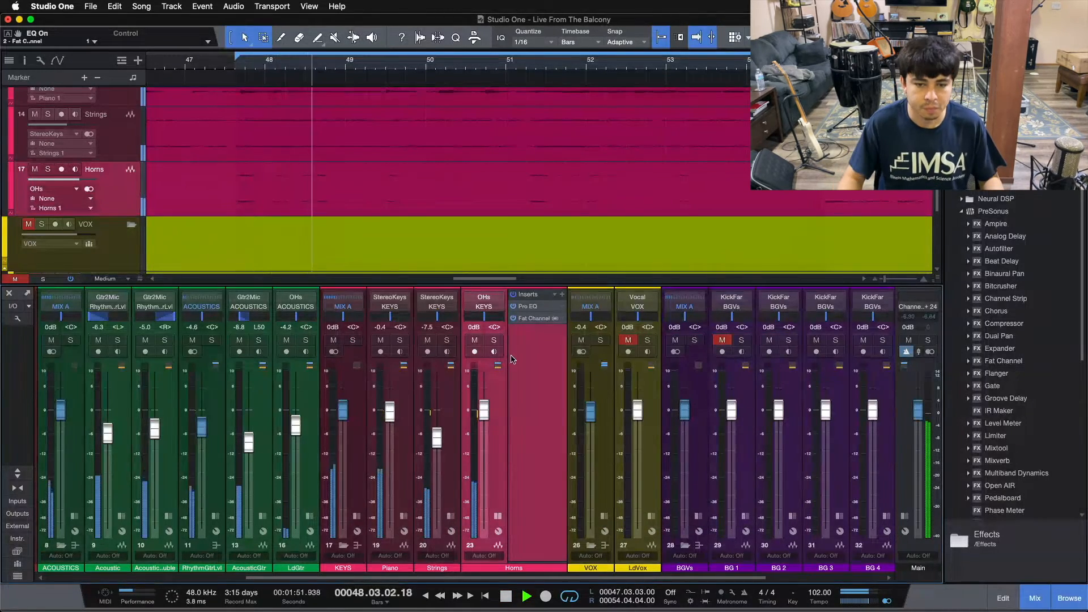
pyautogui.click(475, 340)
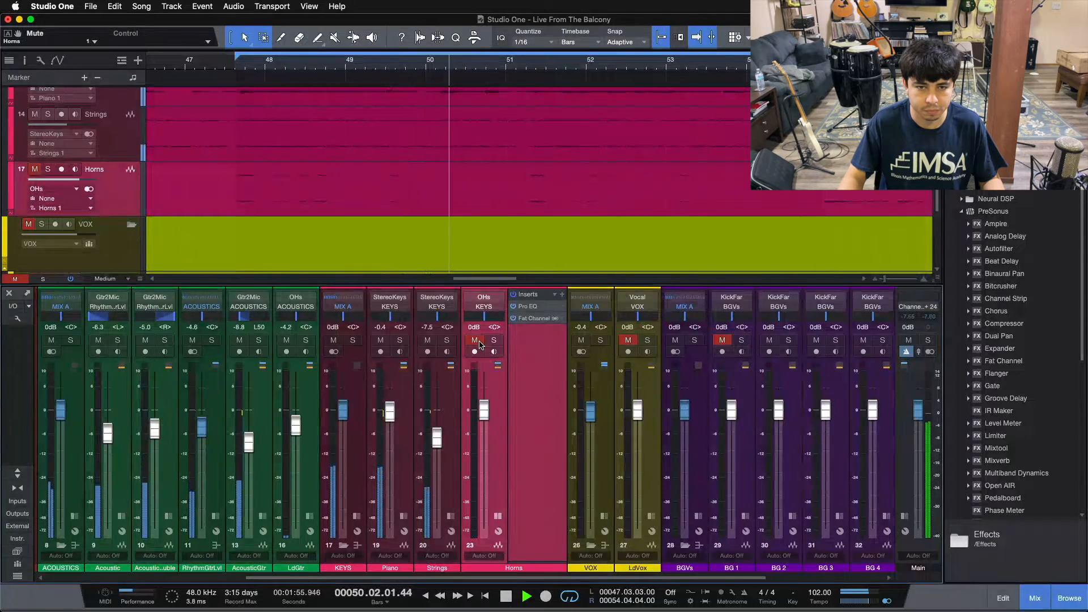
pyautogui.click(478, 342)
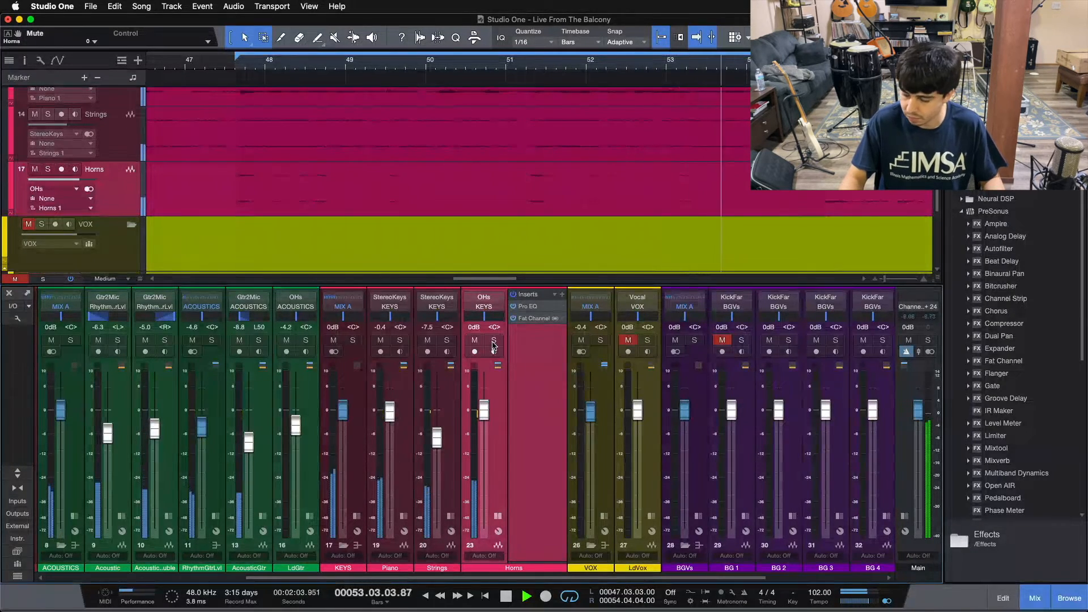
# Solo the Horns during playback and compare all their inserts bypassed and active, leaving them active and stopping playback.
pyautogui.click(494, 342)
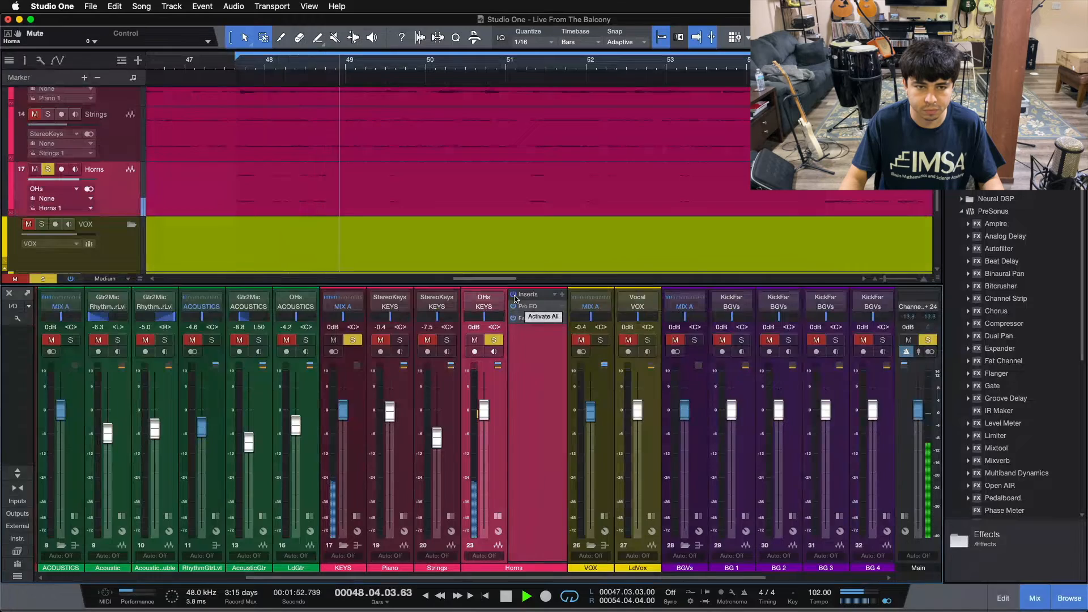
pyautogui.click(514, 297)
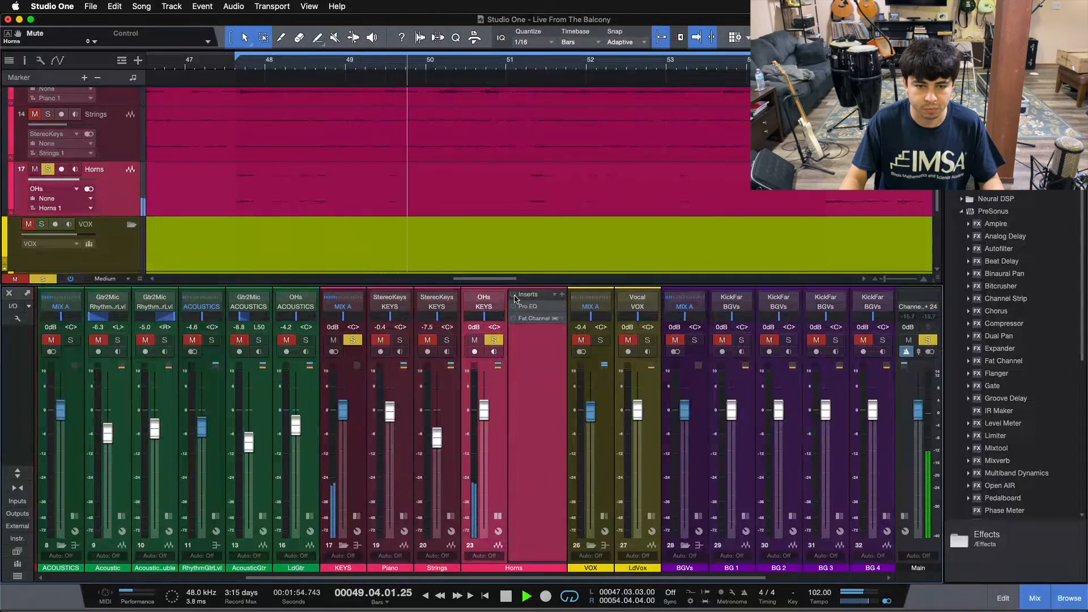
pyautogui.click(515, 297)
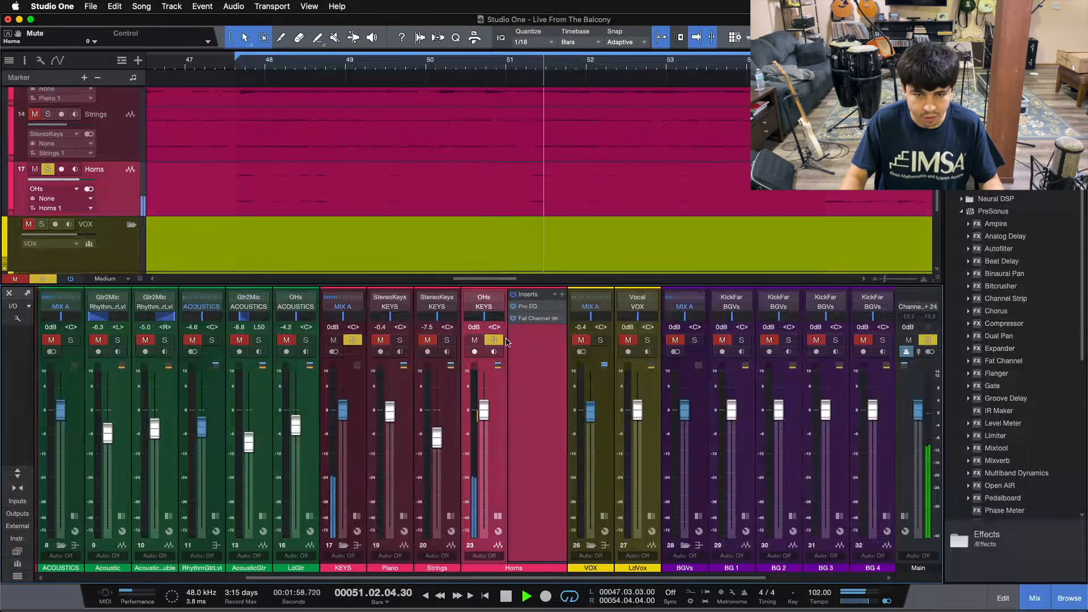
pyautogui.click(514, 297)
pyautogui.click(515, 297)
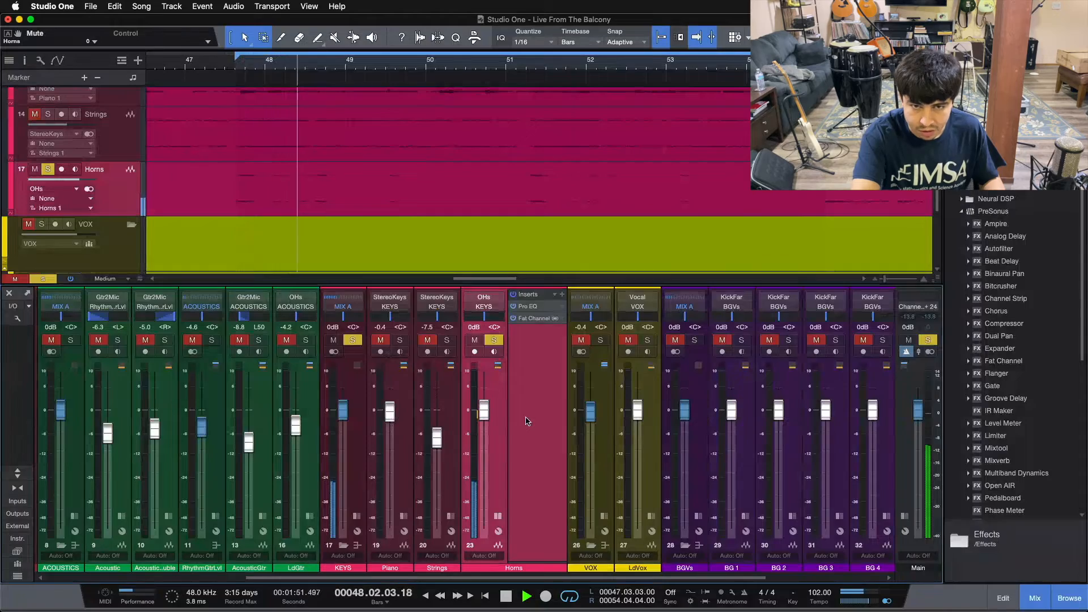
pyautogui.press('space')
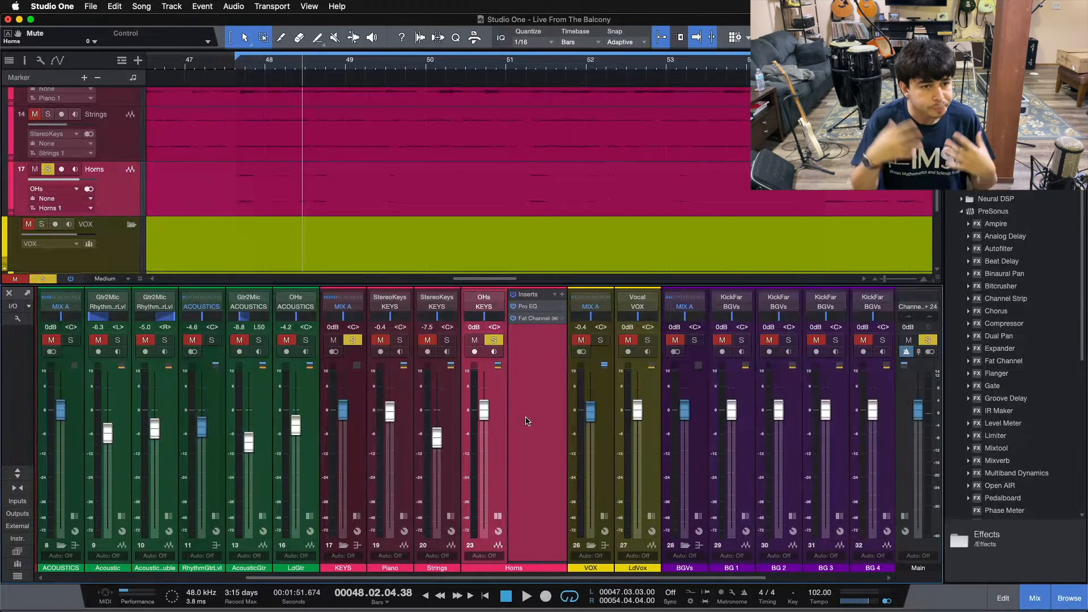
# Review the Horns' Pro EQ curve, then their Fat Channel compressor and Passive EQ settings.
pyautogui.click(527, 306)
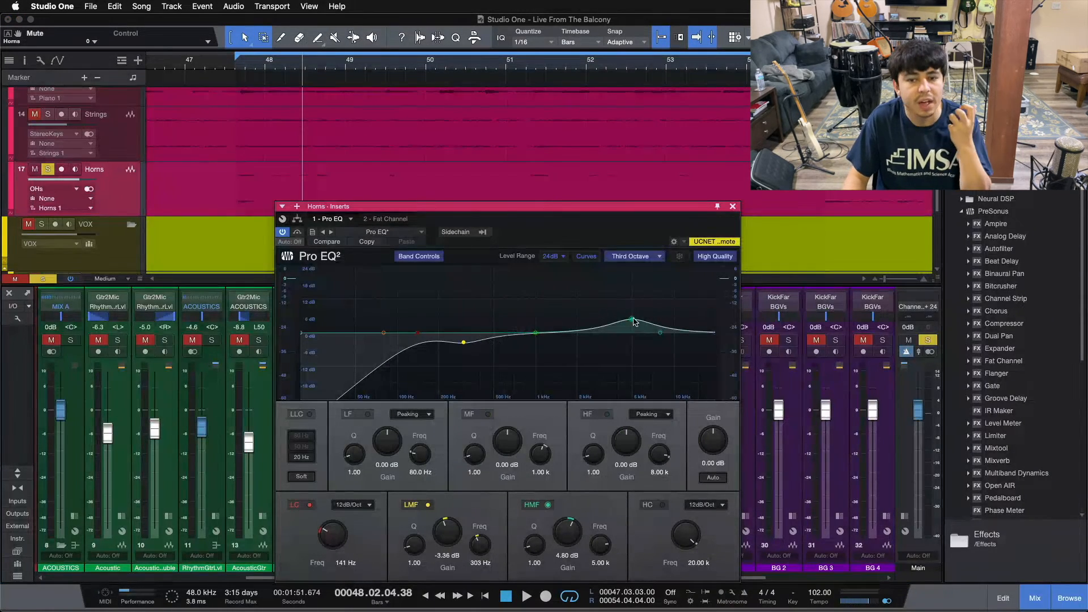
pyautogui.click(397, 220)
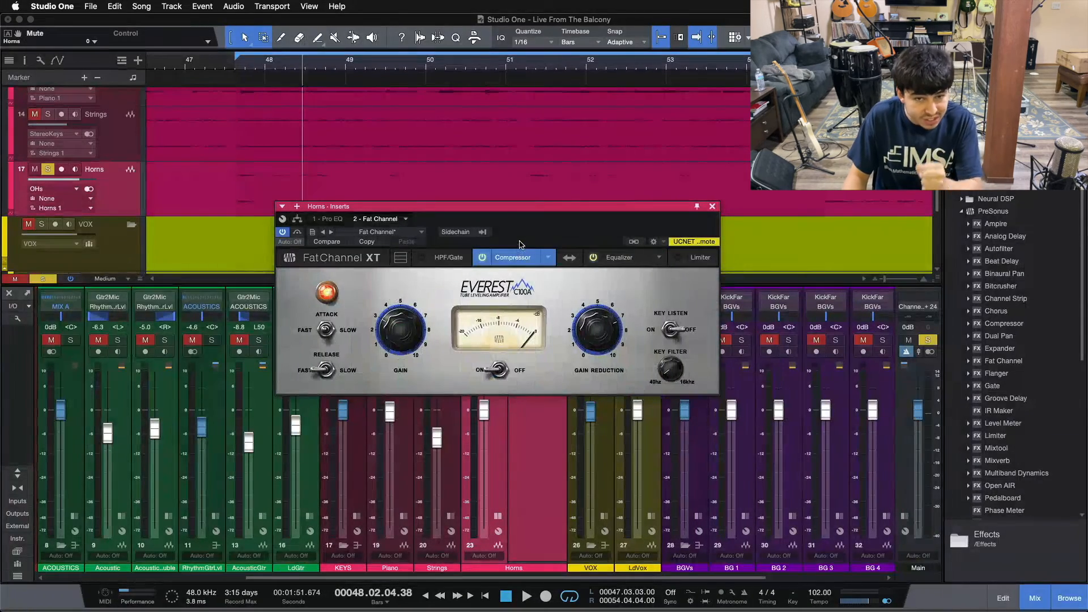
pyautogui.click(596, 258)
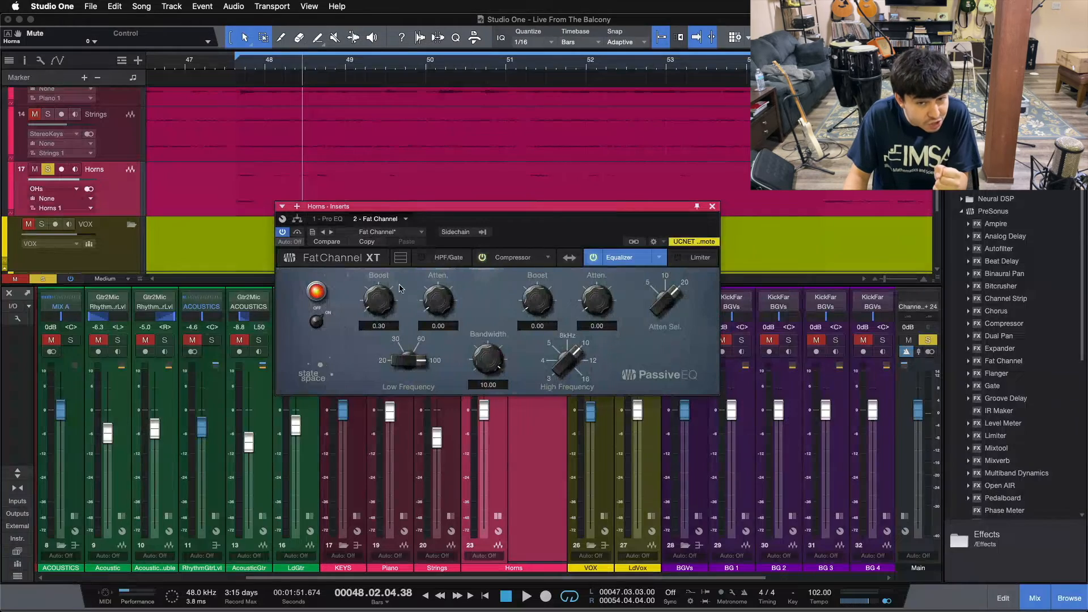